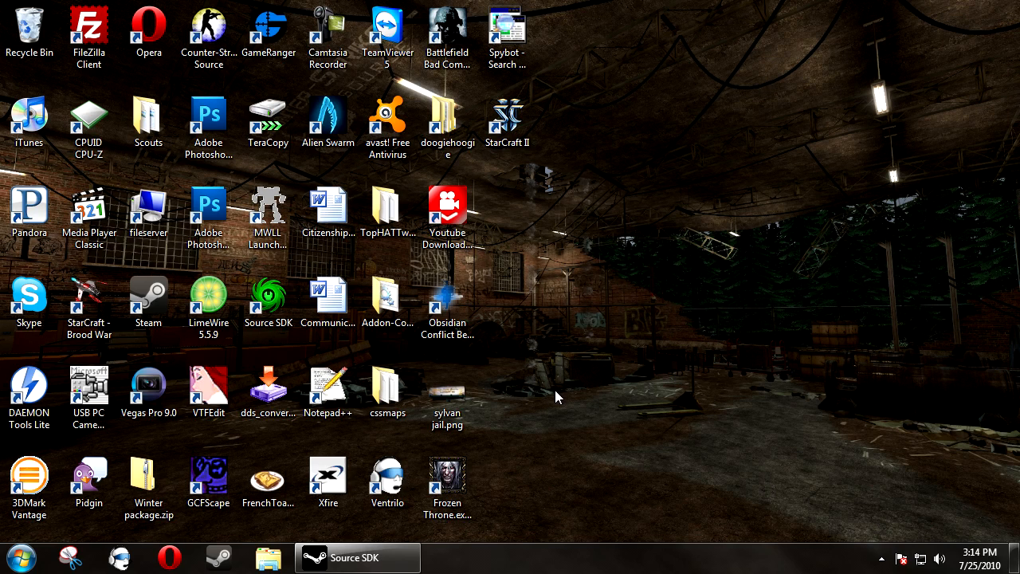
Step: Download Dynamic_Water.zip from the Miscellaneous downloads of tophattwaffle.com in Opera, save it to the Desktop and close the browser
left_click(169, 557)
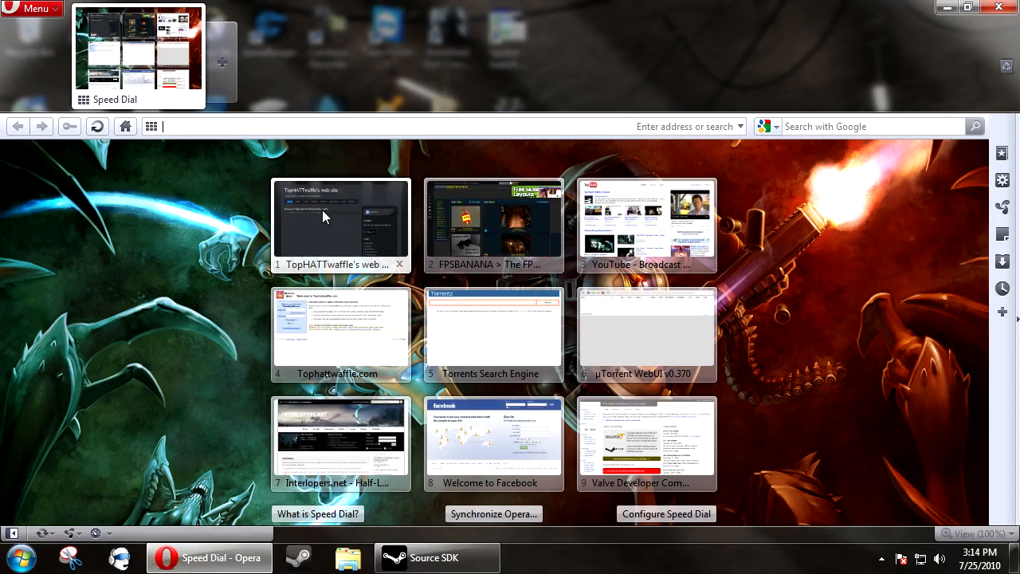
left_click(322, 209)
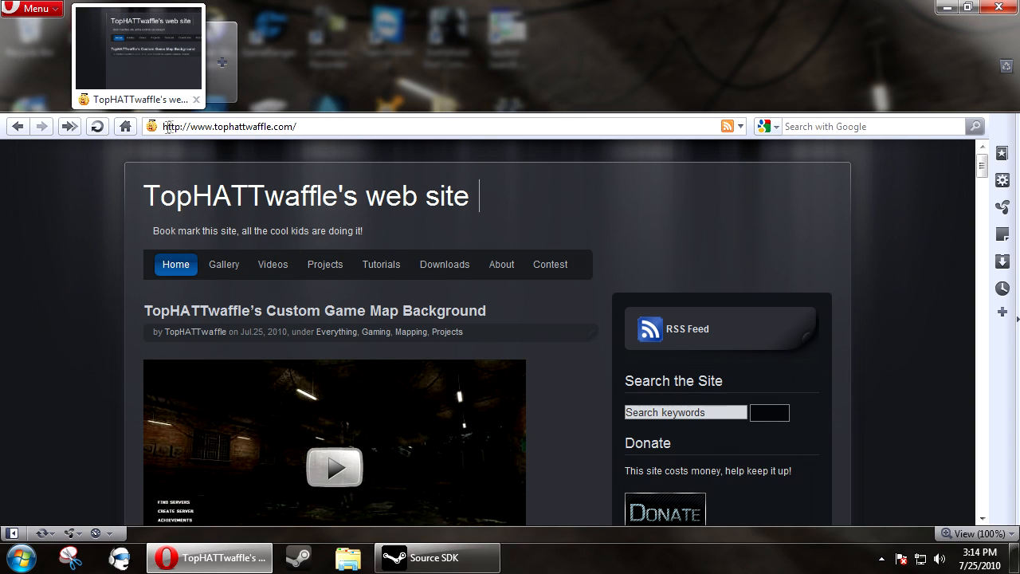
left_click(458, 270)
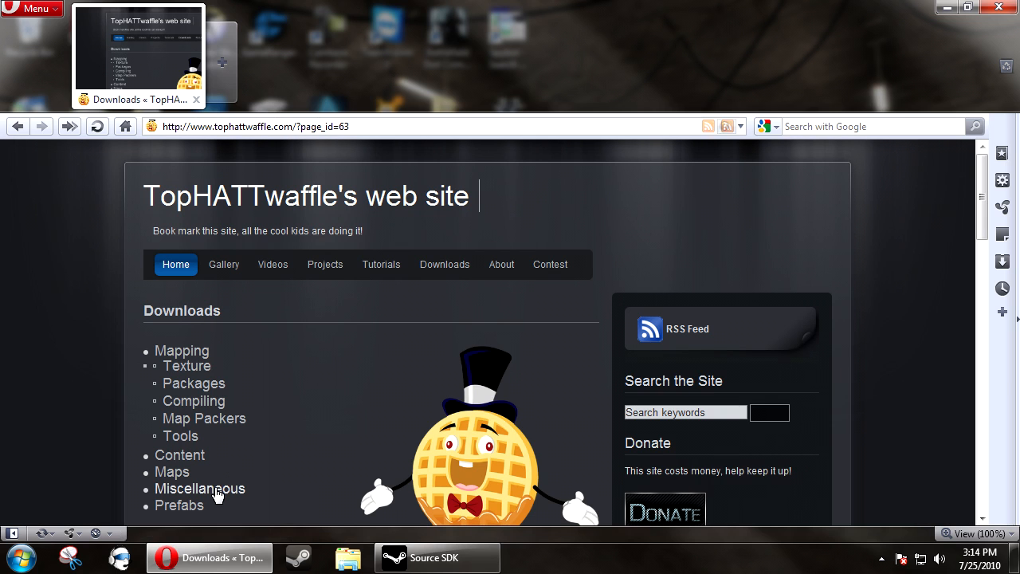
left_click(212, 370)
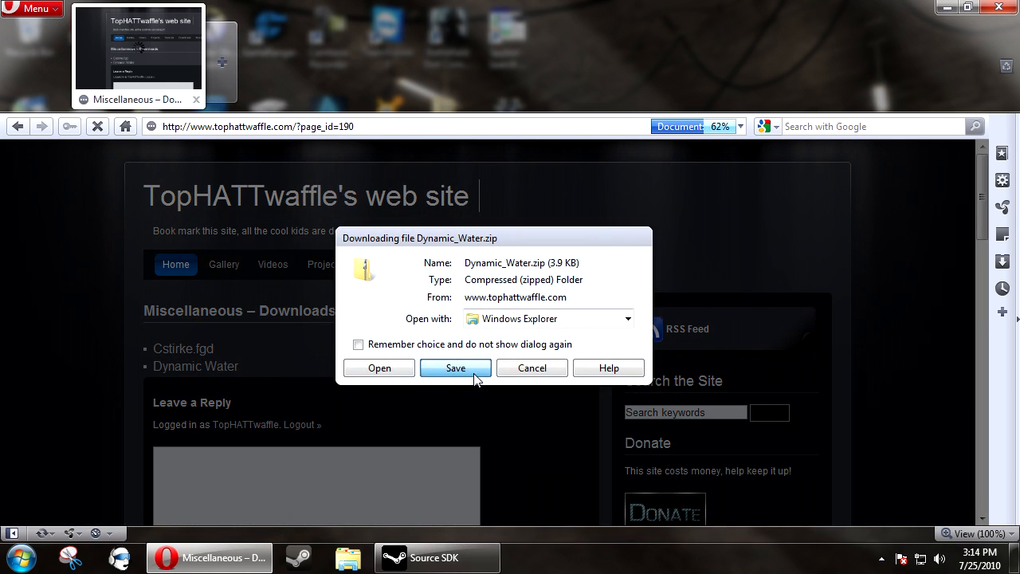
left_click(455, 365)
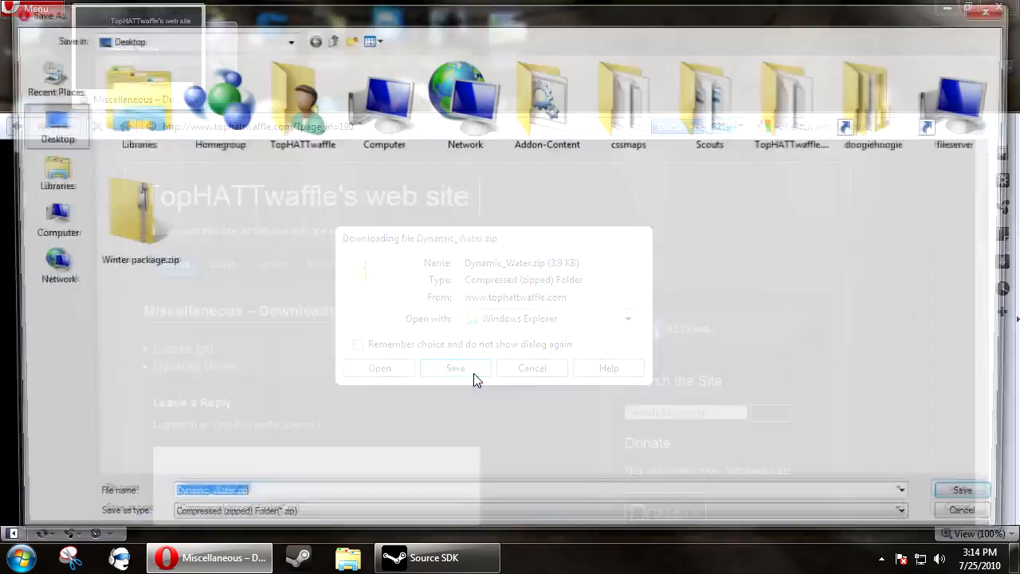
left_click(977, 499)
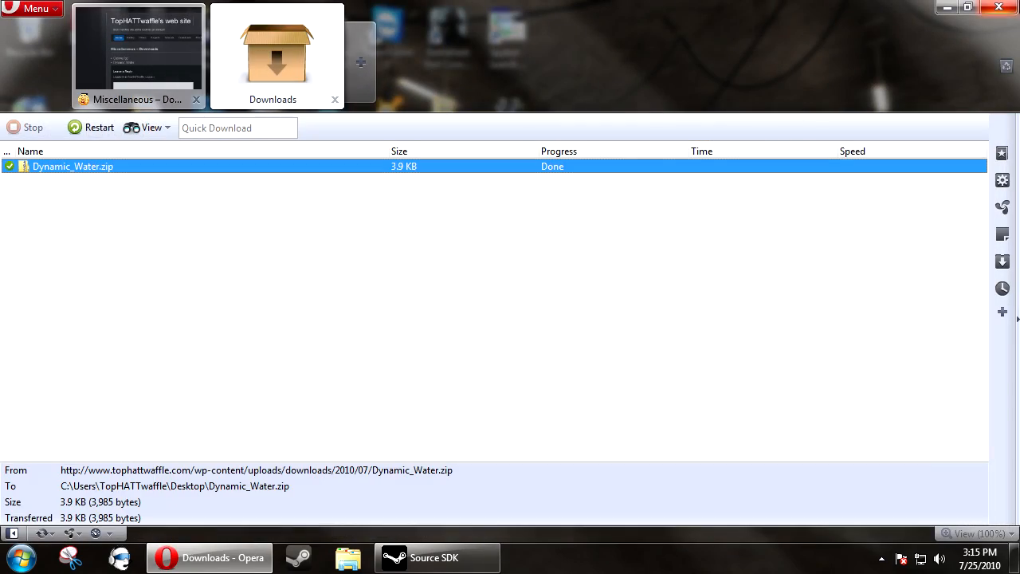
left_click(998, 7)
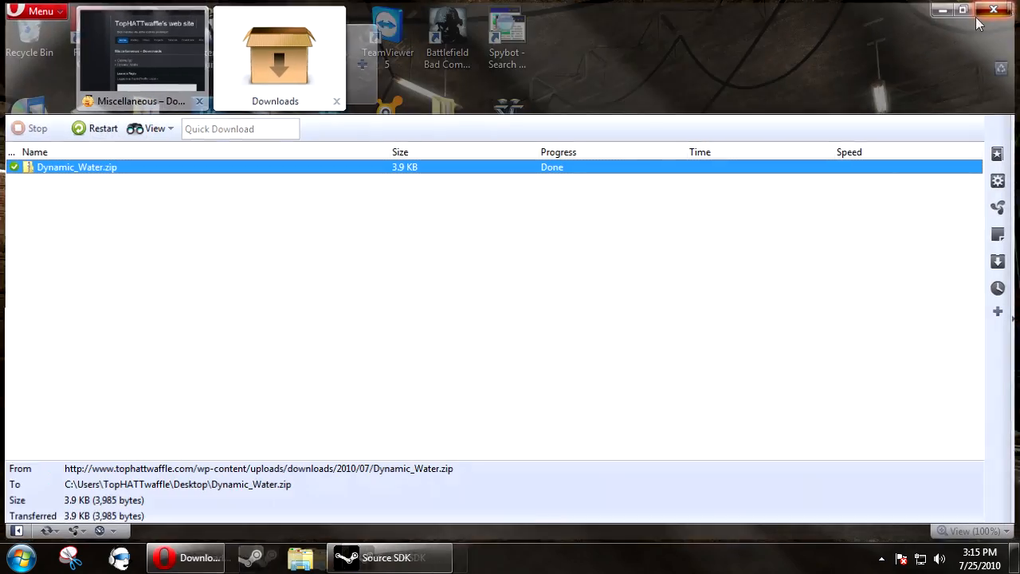
Step: In Windows Explorer, open the counter-strike source\cstrike folder within the Steam account's steamapps folder on Local Disk (D:)
left_click(11, 561)
left_click(248, 353)
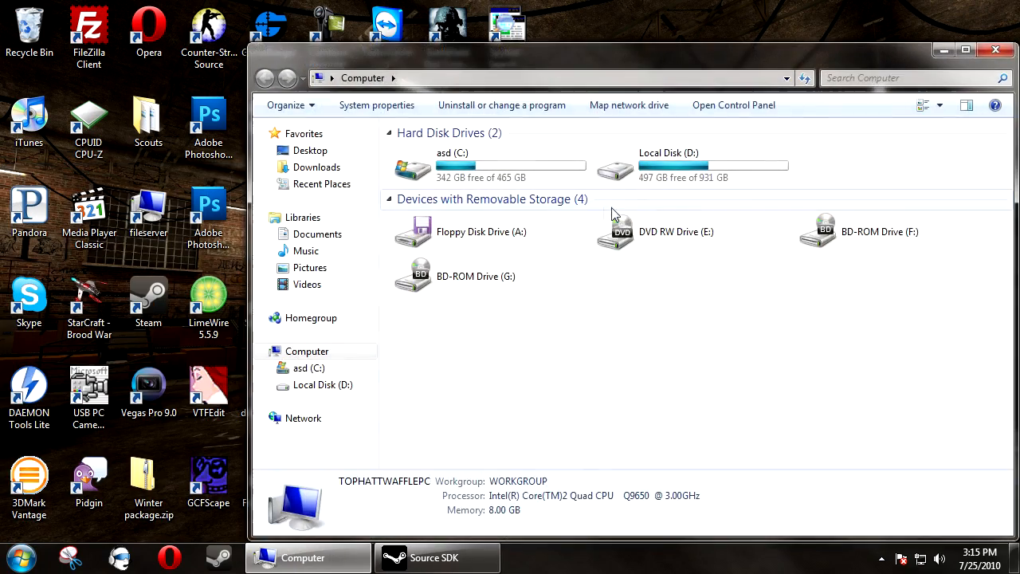
double_click(628, 161)
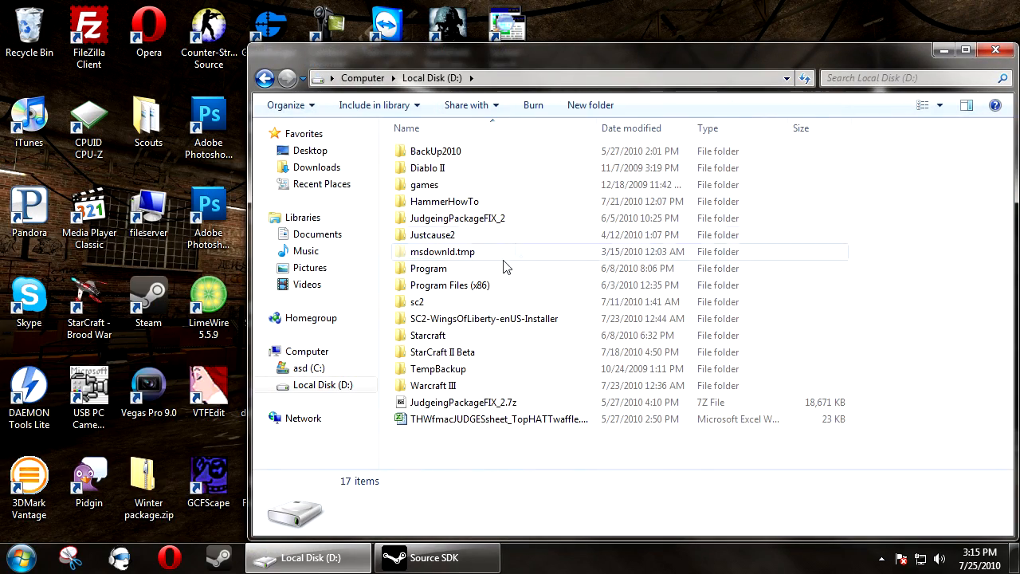
double_click(484, 289)
double_click(462, 189)
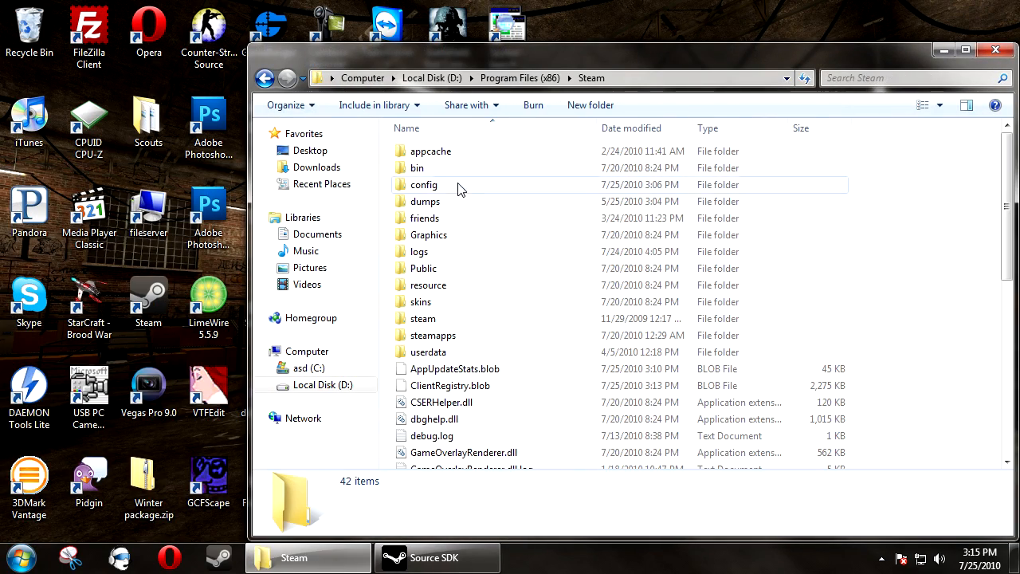
double_click(467, 336)
double_click(438, 167)
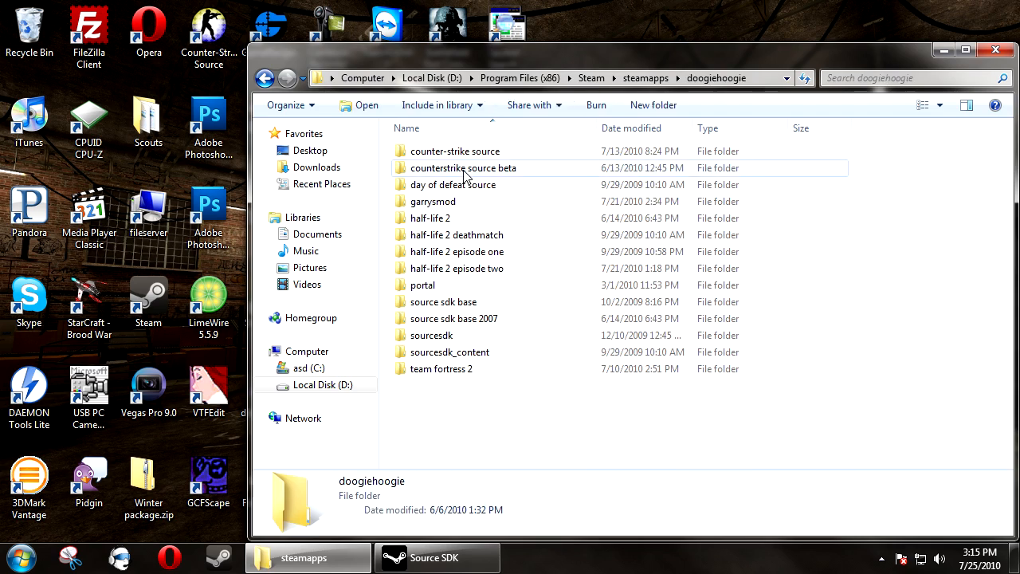
double_click(455, 151)
double_click(450, 185)
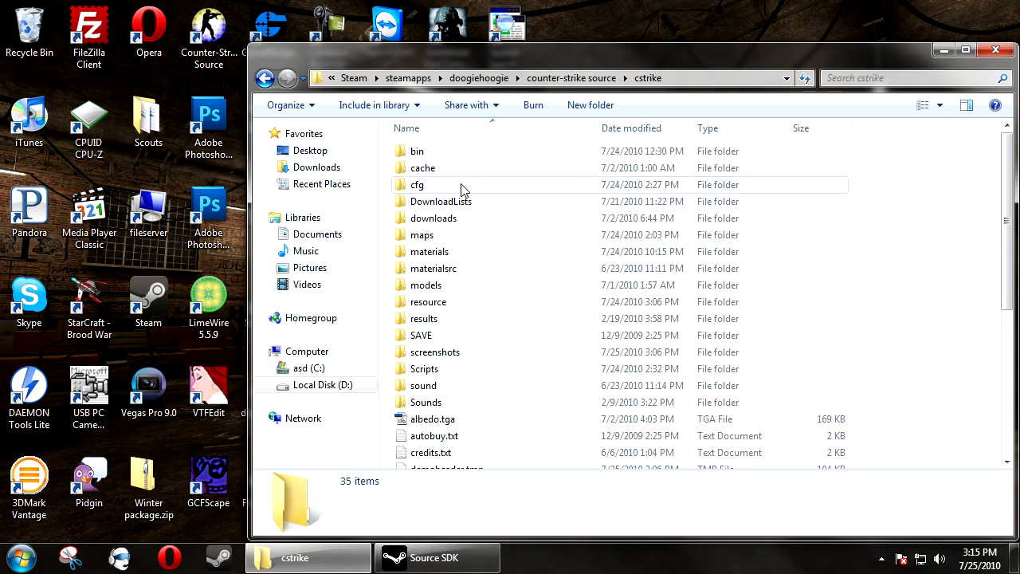
Step: Copy the particles folder from Dynamic_Water.zip on the desktop into the cstrike folder and close the archive window
left_click_drag(306, 58, 586, 55)
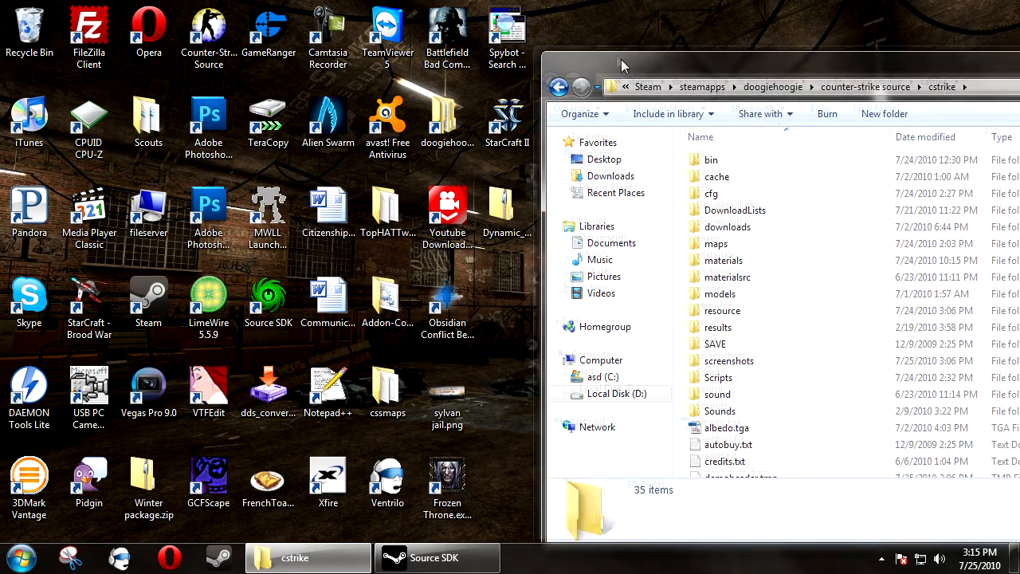
double_click(502, 215)
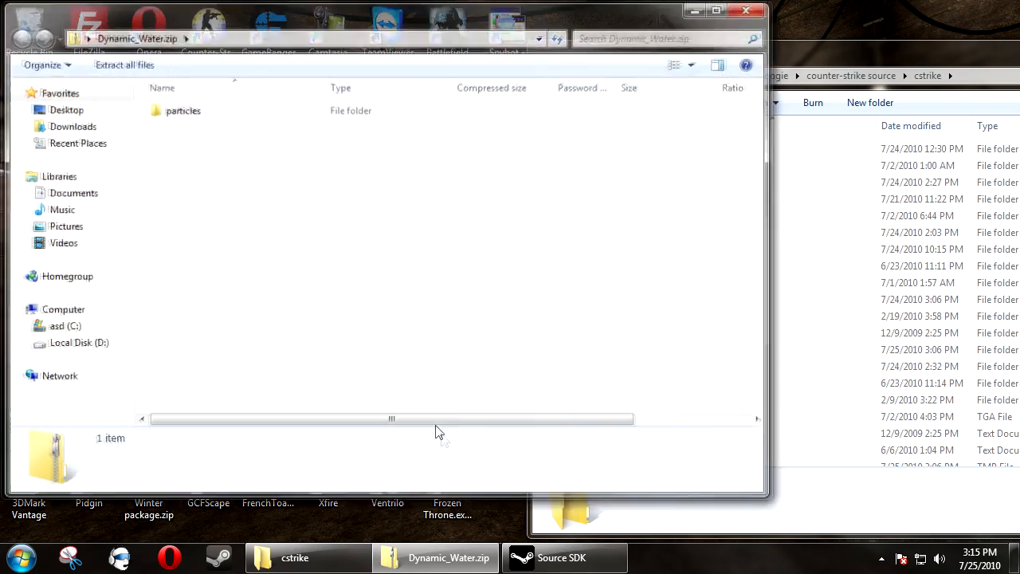
left_click_drag(766, 495, 535, 157)
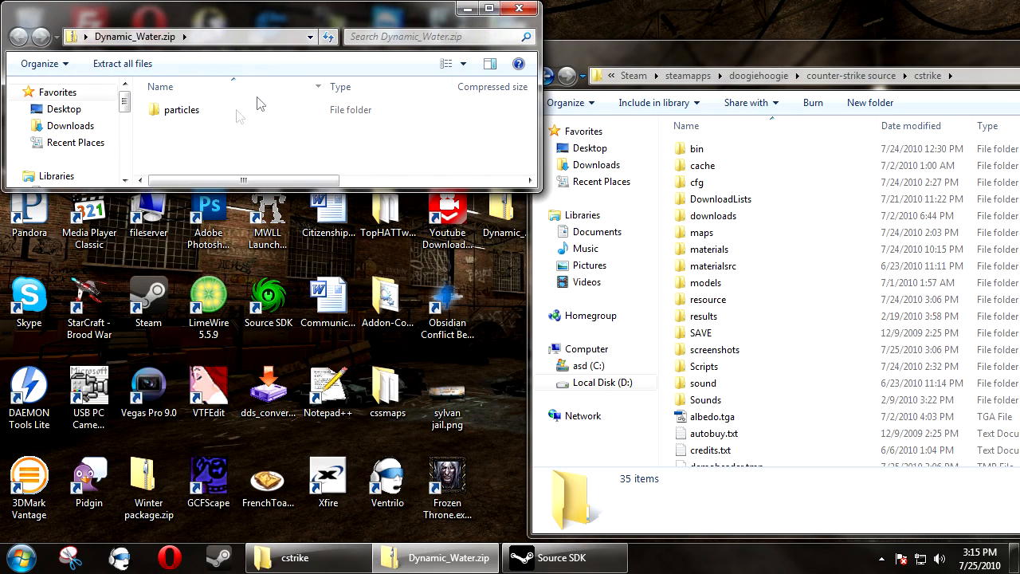
left_click_drag(178, 118, 795, 407)
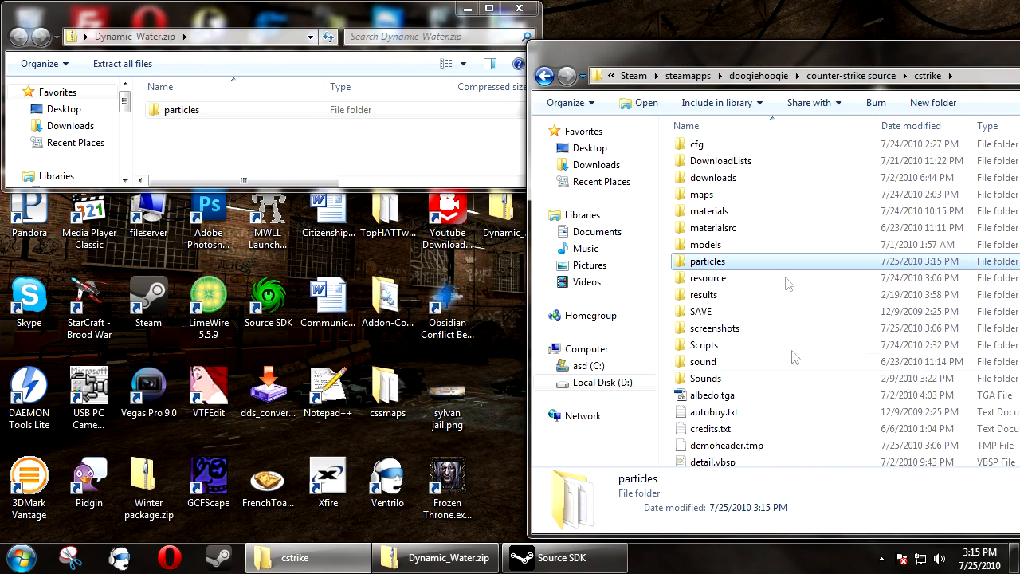
left_click(520, 8)
Step: Open combine_fx.pcf from the copied particles folder for editing in Notepad++
left_click_drag(650, 47, 276, 29)
double_click(388, 238)
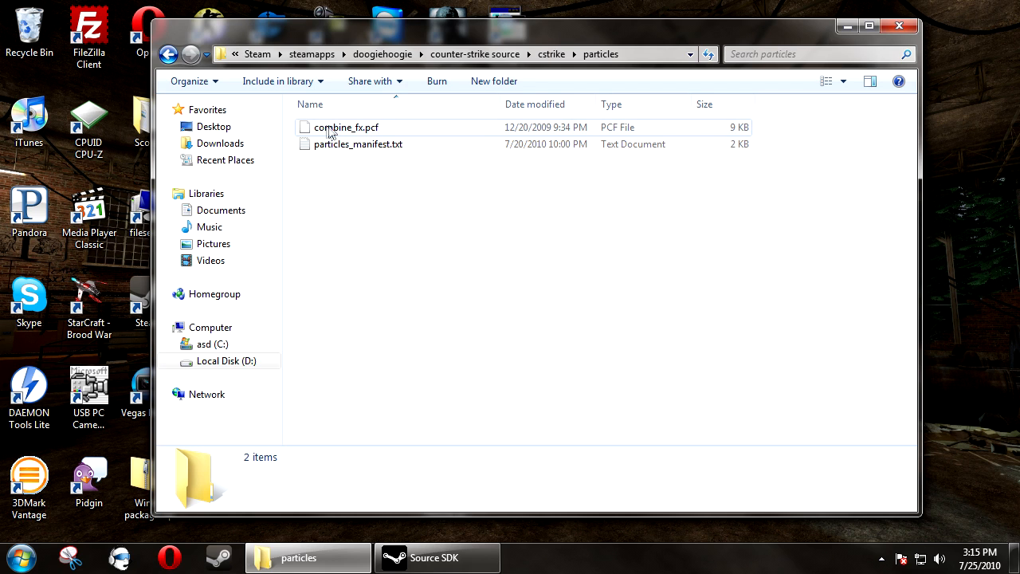
left_click(356, 130)
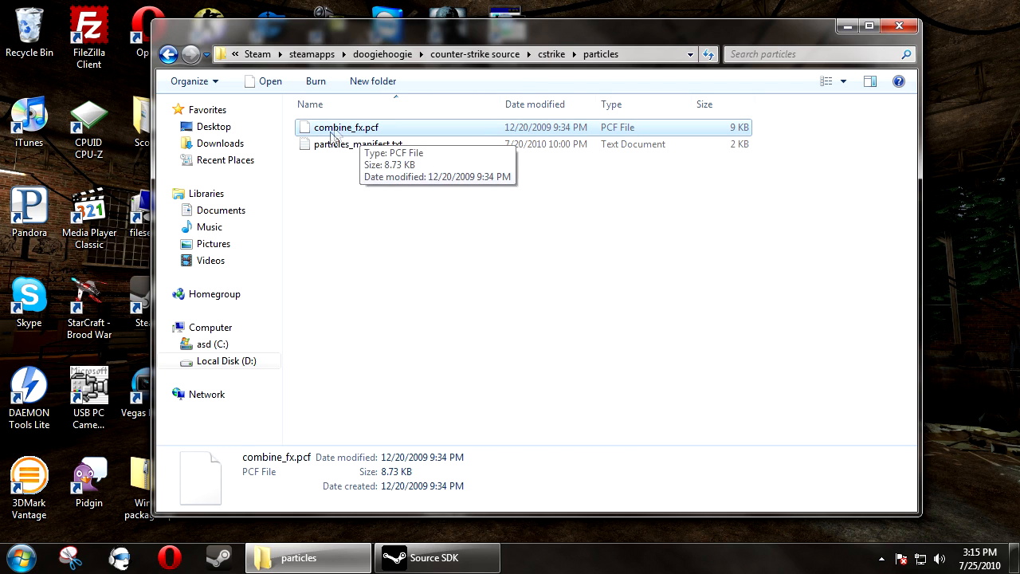
right_click(348, 129)
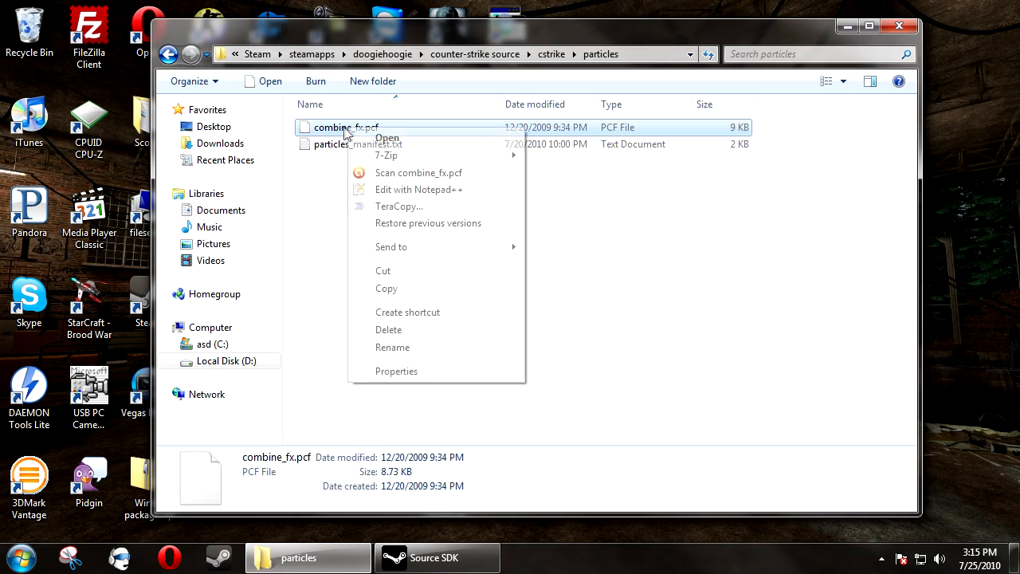
left_click(395, 192)
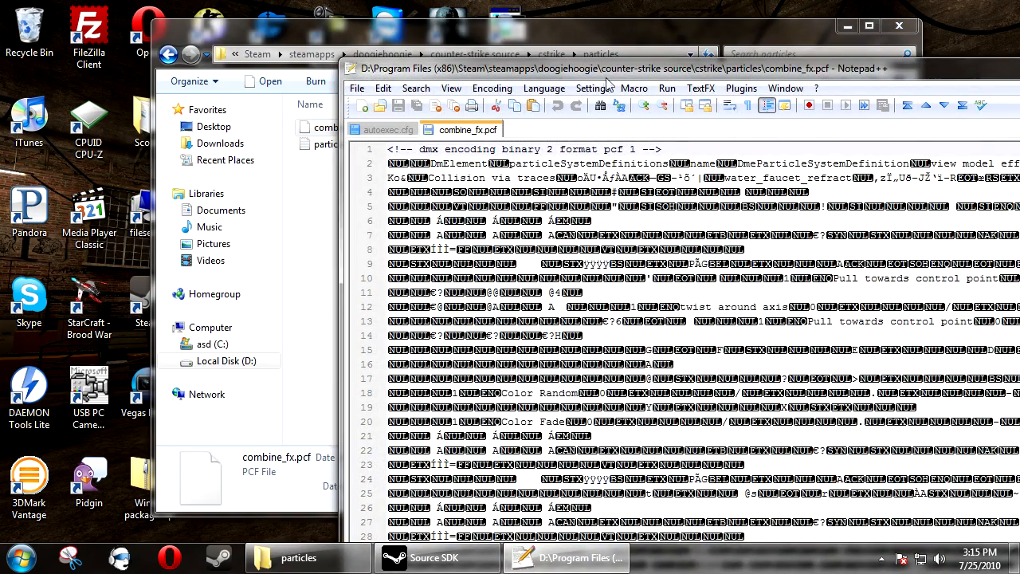
Step: Copy the effect name water_faucet from the end of line 2 in combine_fx.pcf, and close the file and folder windows
left_click_drag(594, 70, 3, 26)
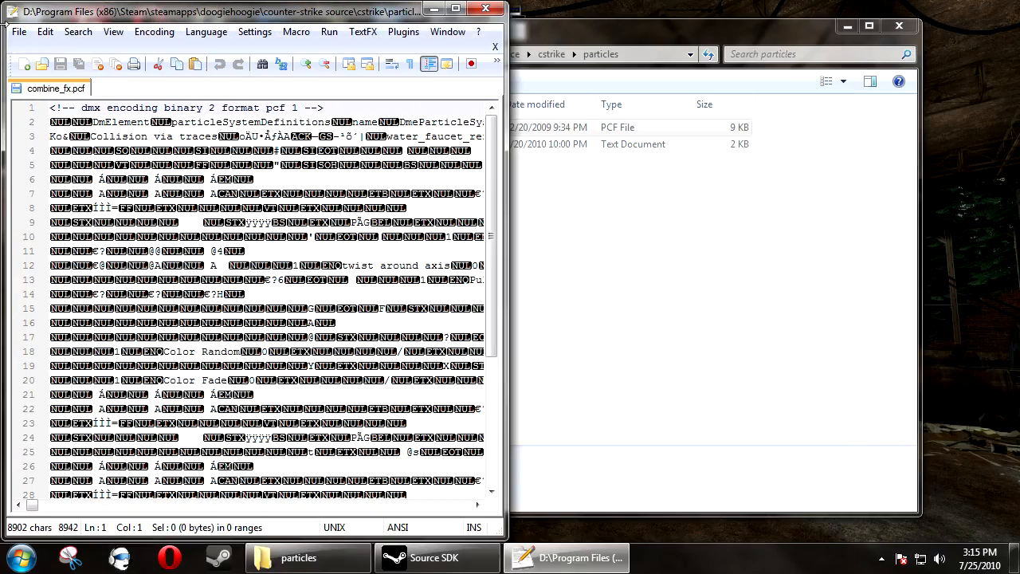
left_click_drag(510, 341, 906, 323)
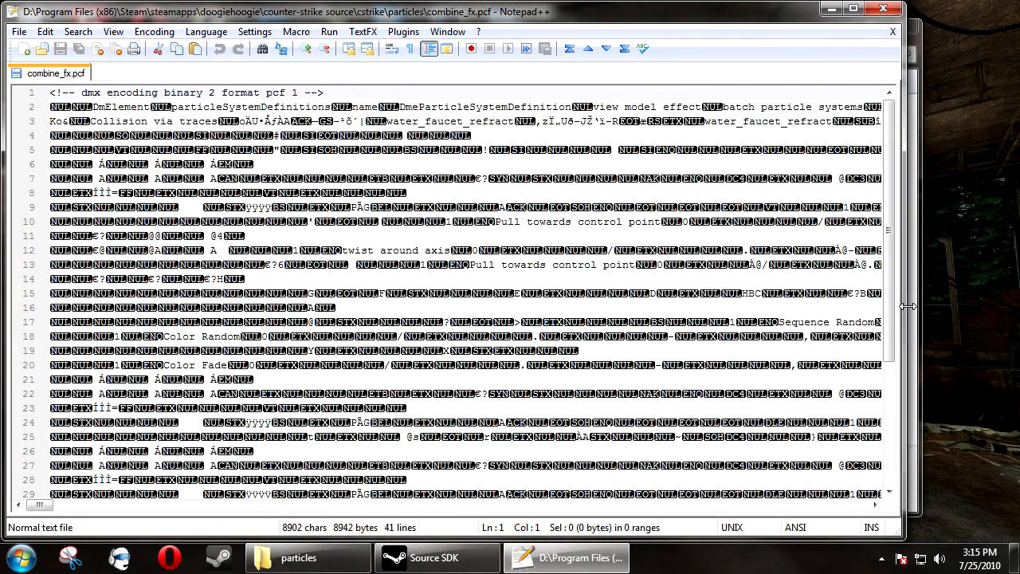
left_click_drag(36, 506, 874, 485)
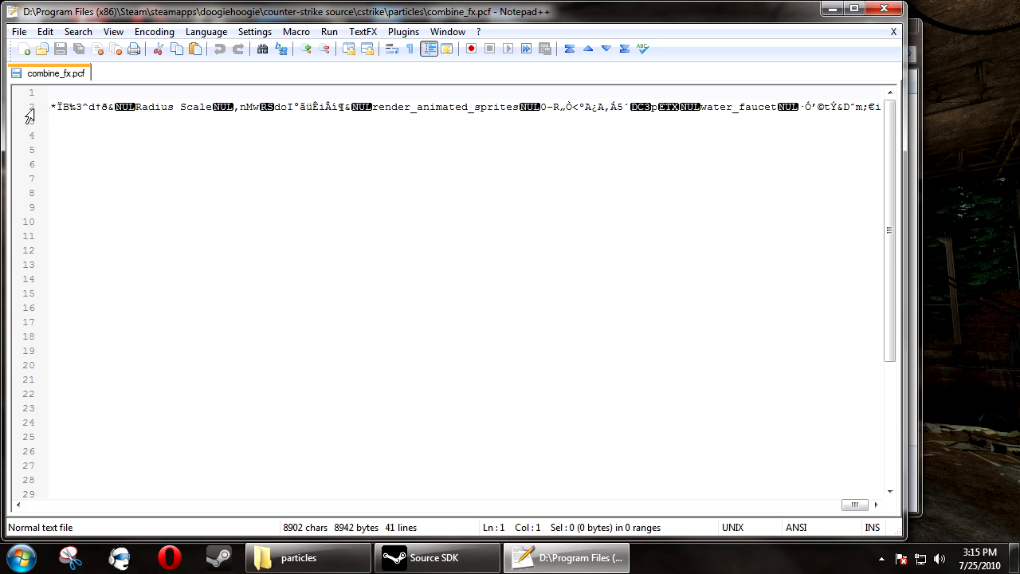
left_click_drag(778, 106, 700, 107)
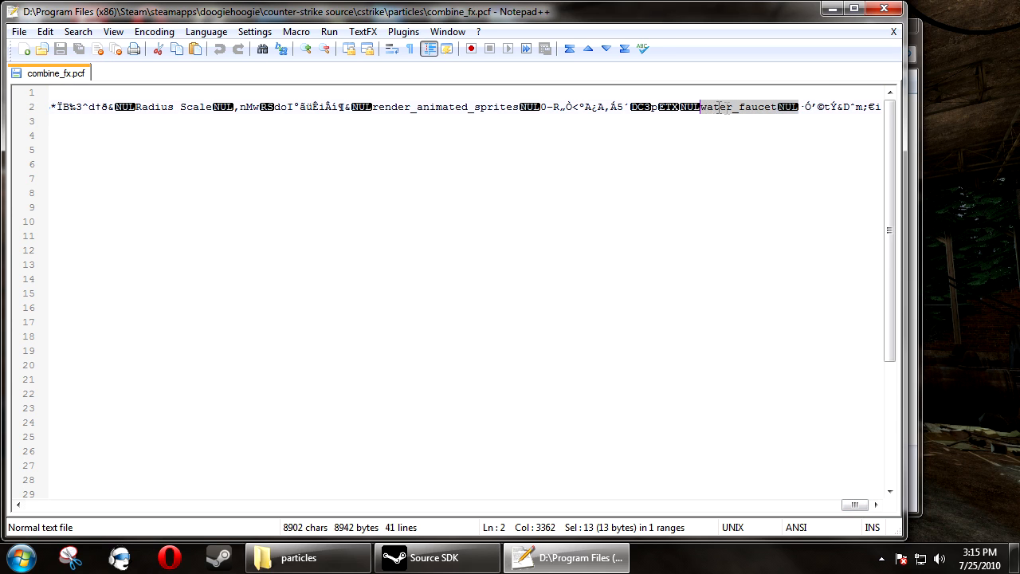
left_click(778, 112)
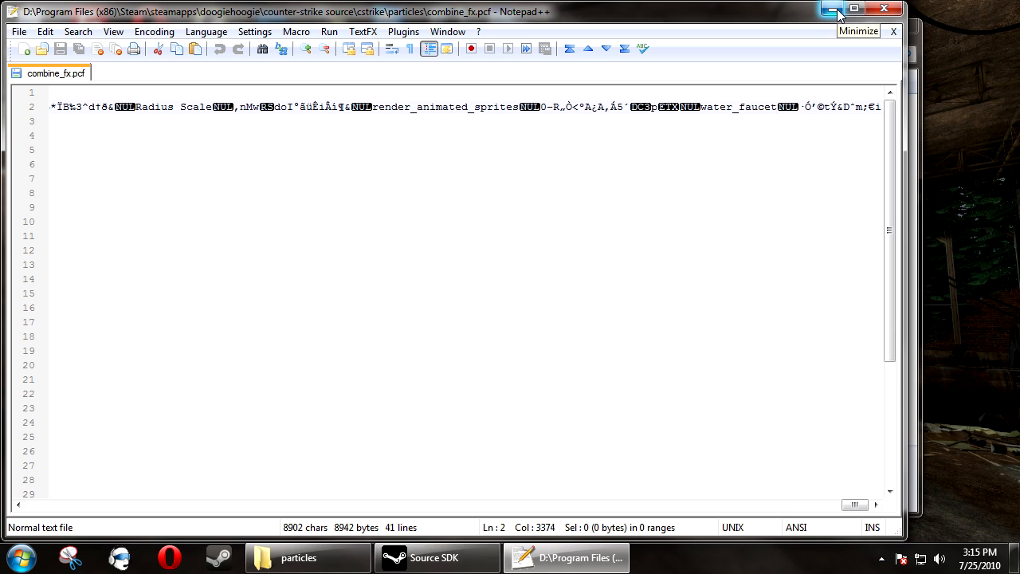
left_click_drag(702, 106, 781, 100)
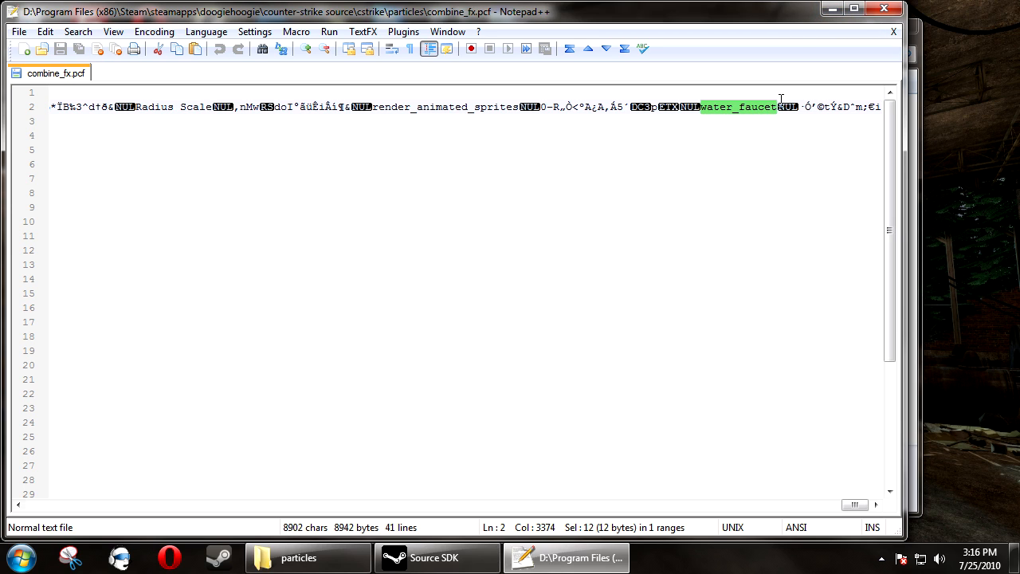
right_click(769, 114)
left_click(801, 134)
left_click(887, 10)
left_click(901, 28)
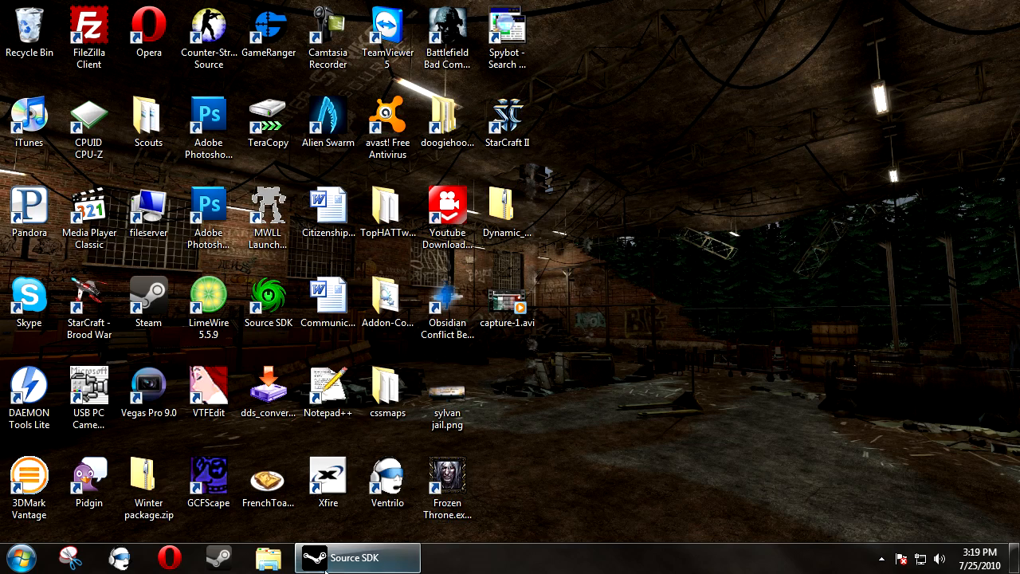
Step: Launch Hammer from the Source SDK and open the map tut43DynamicWater.vmf
left_click(358, 558)
double_click(483, 137)
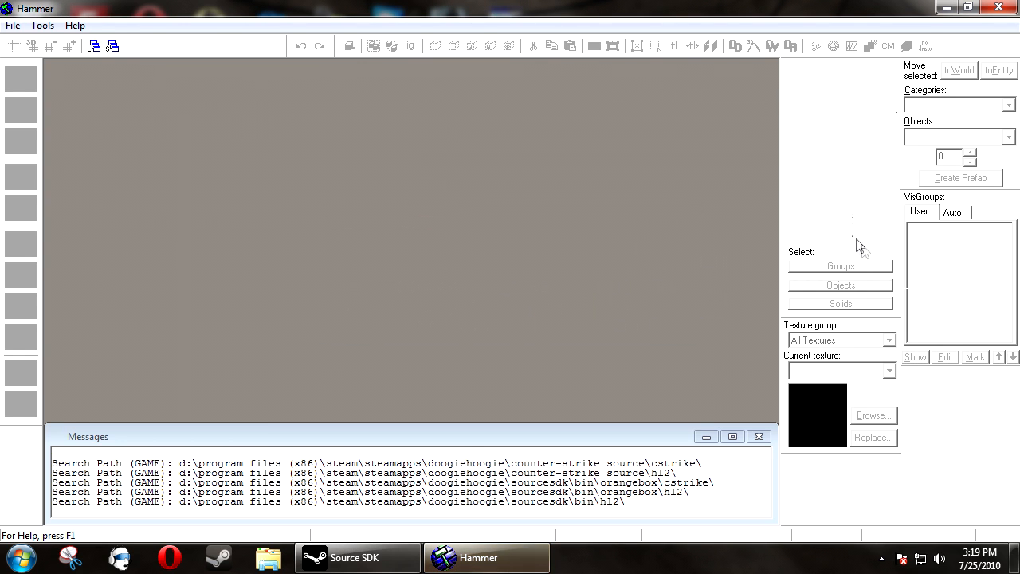
key("alt+f")
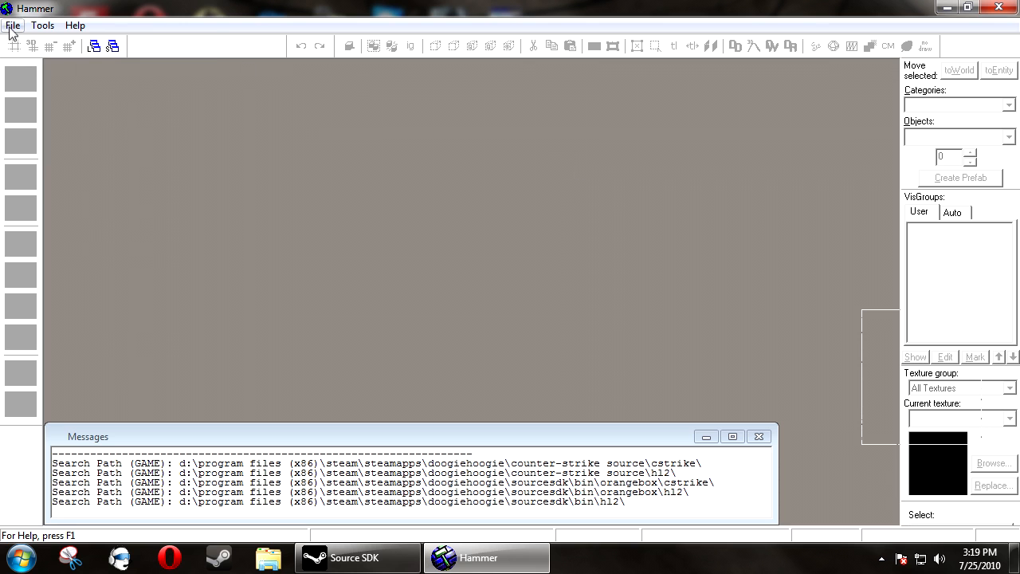
left_click(42, 85)
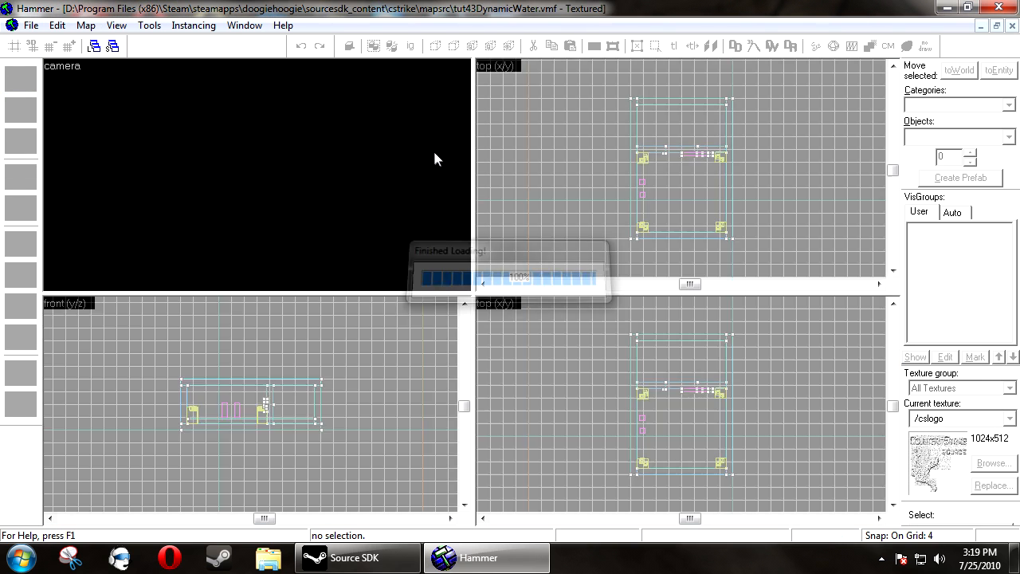
Step: Examine the room's water brush in the 3D view and the func_brush beams beside the spotlight prop in the top view
key("z")
key("w")
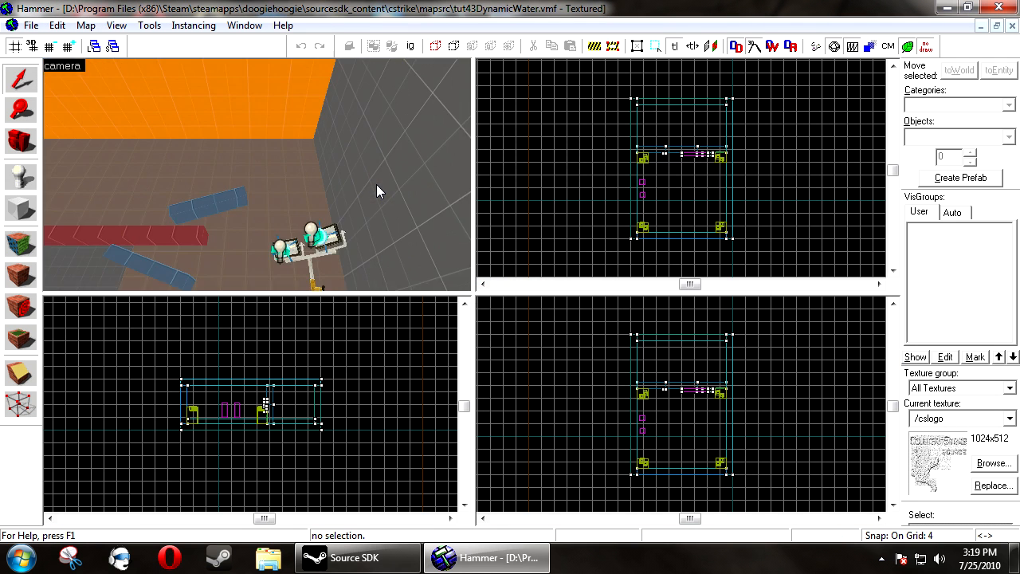
key("s")
key("a")
key("w")
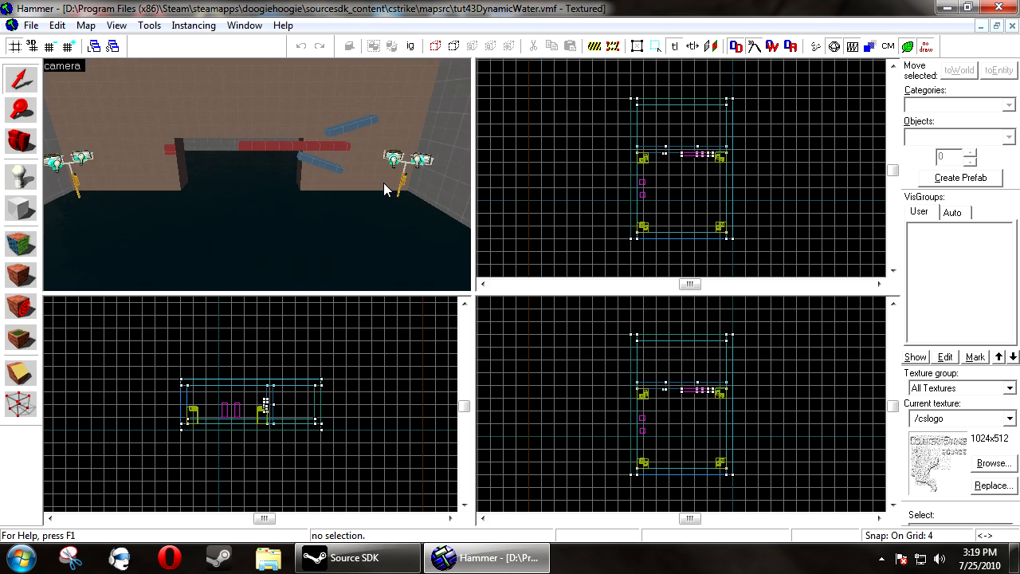
key("d")
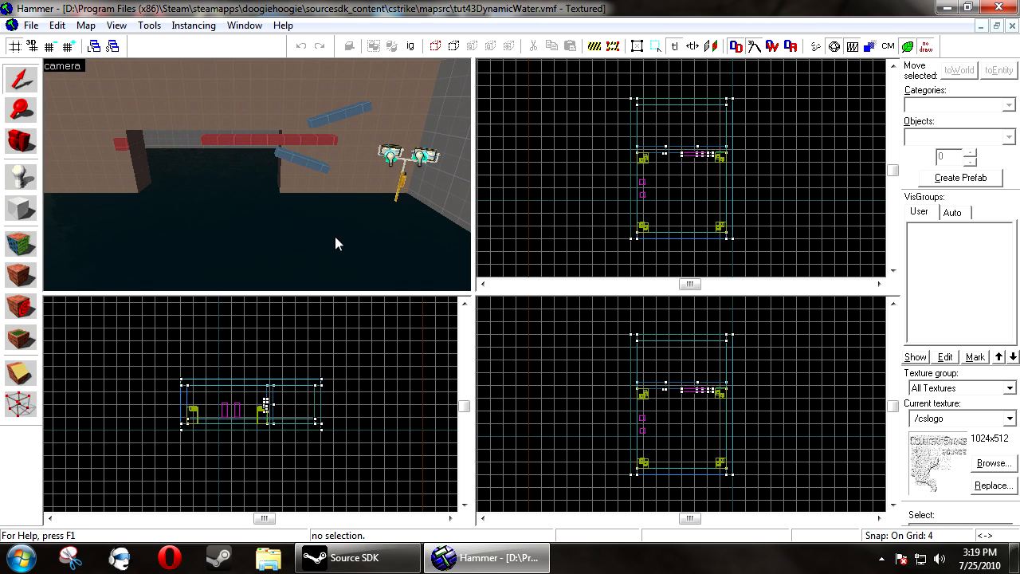
left_click(314, 246)
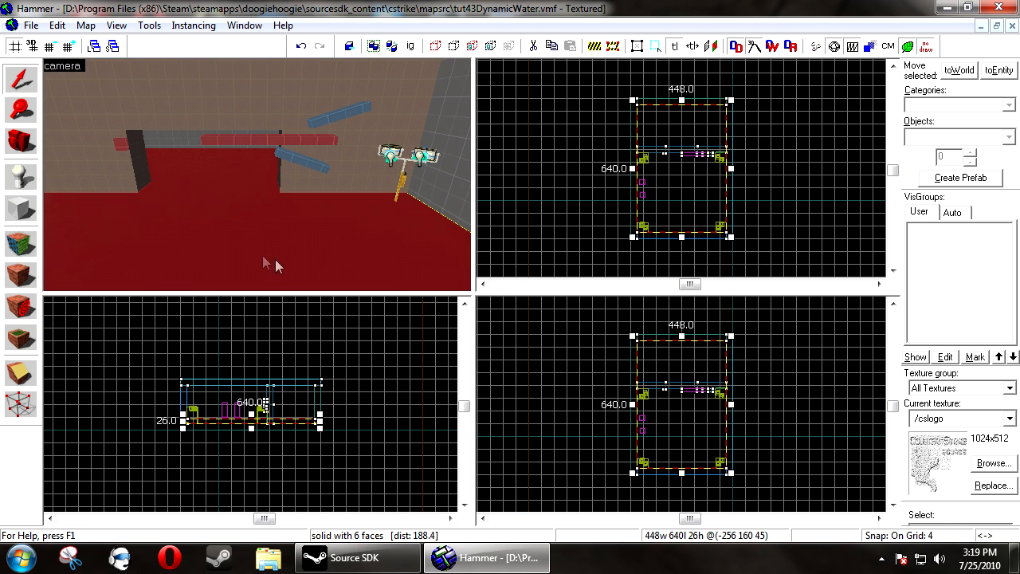
left_click(772, 103)
scroll(754, 102, "up", 4)
scroll(717, 128, "down", 3)
scroll(666, 190, "up", 7)
scroll(667, 185, "up", 2)
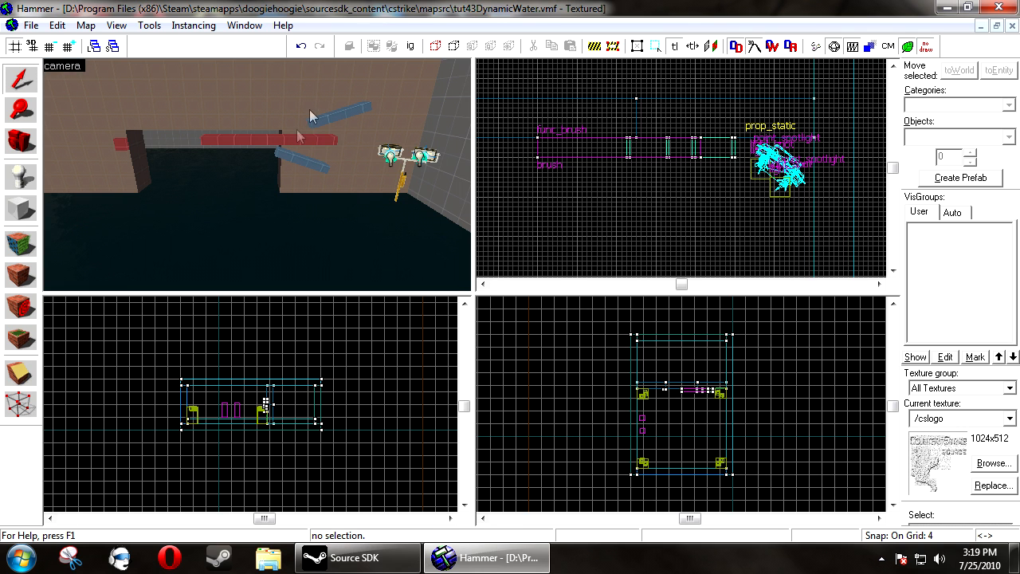
Step: Place a point entity on the water surface in the 3D view and set its class to info_particle_system
left_click(20, 176)
left_click(306, 233)
key("alt+Return")
left_click(385, 157)
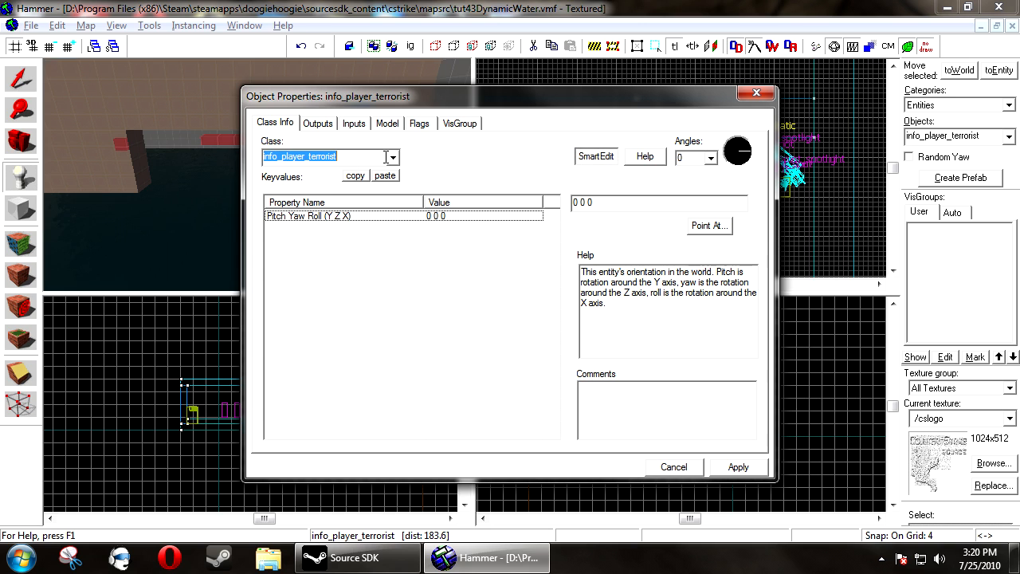
type("info")
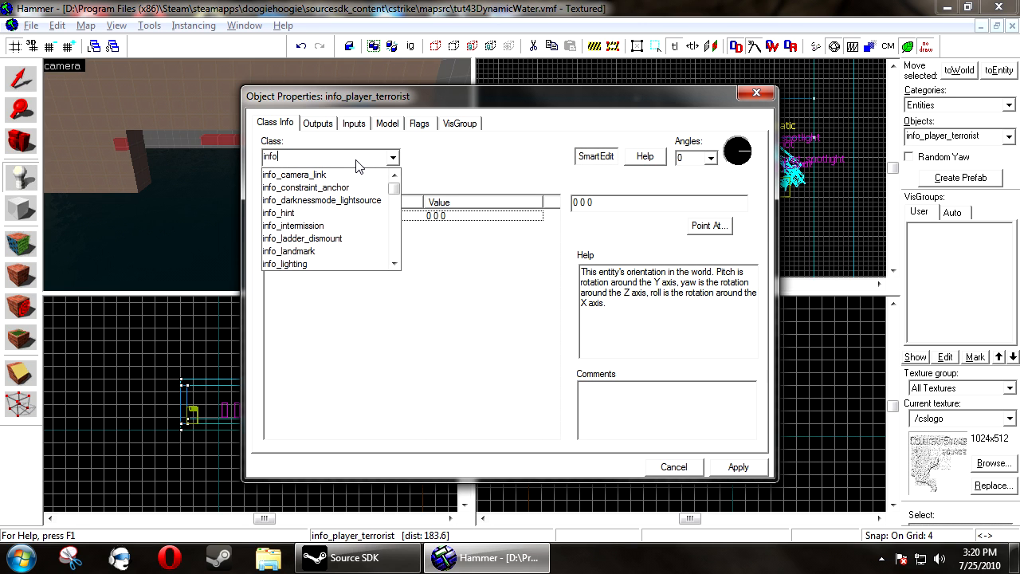
type("_particle_system")
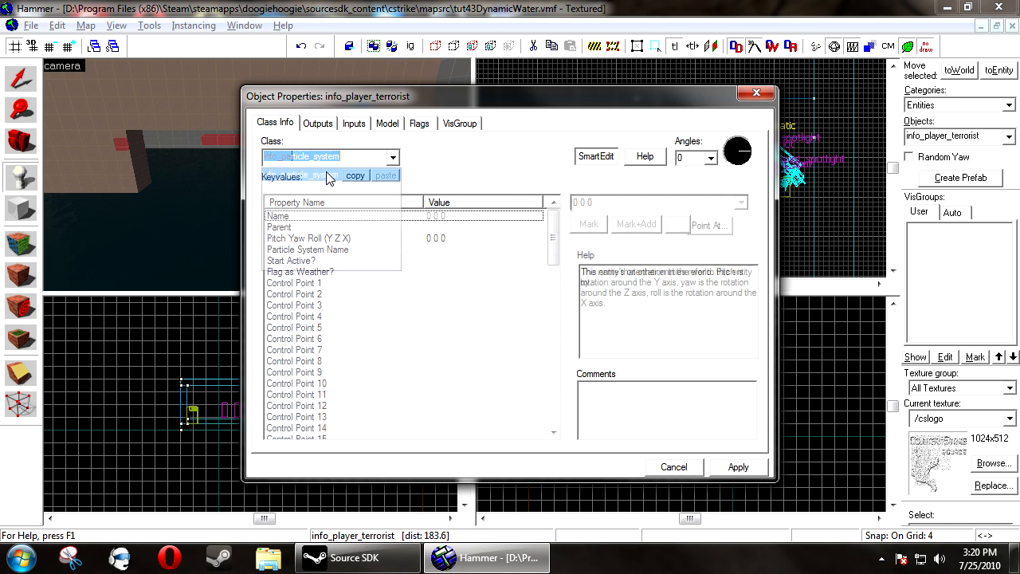
left_click(335, 174)
left_click(730, 469)
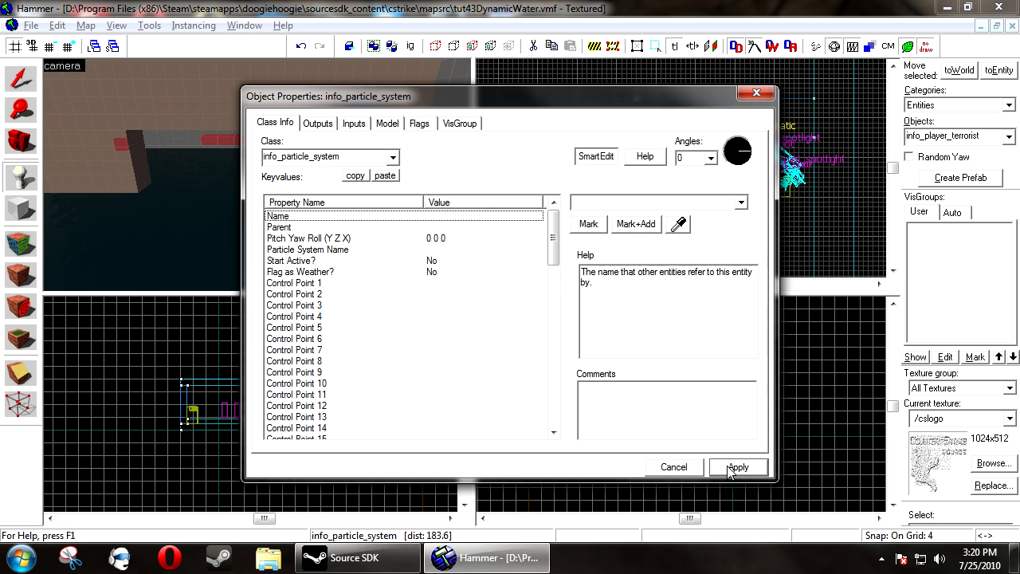
Step: Set the entity's Particle System Name to the copied water_faucet and Start Active to Yes, and apply
left_click(356, 252)
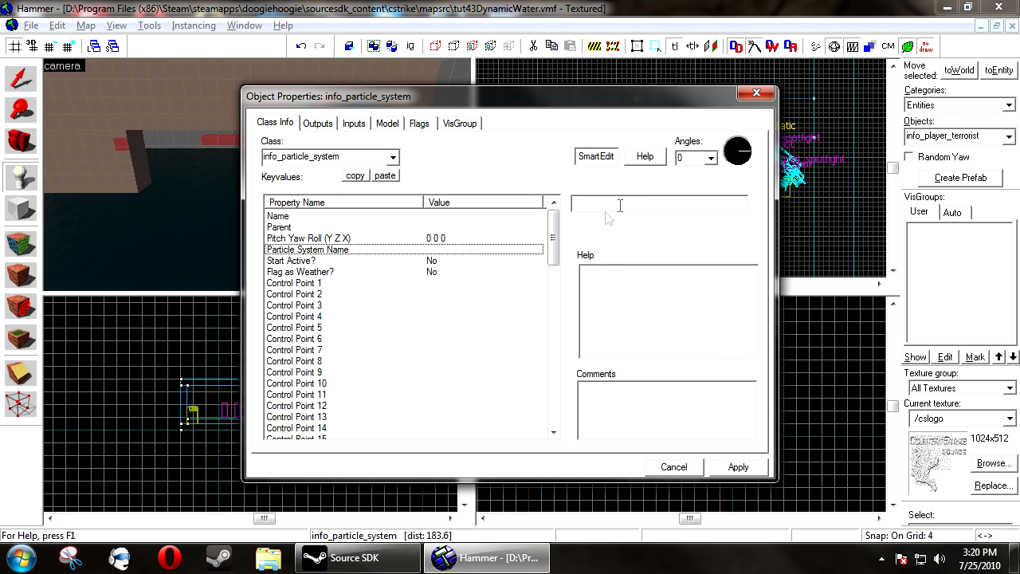
right_click(649, 205)
left_click(687, 275)
left_click(456, 261)
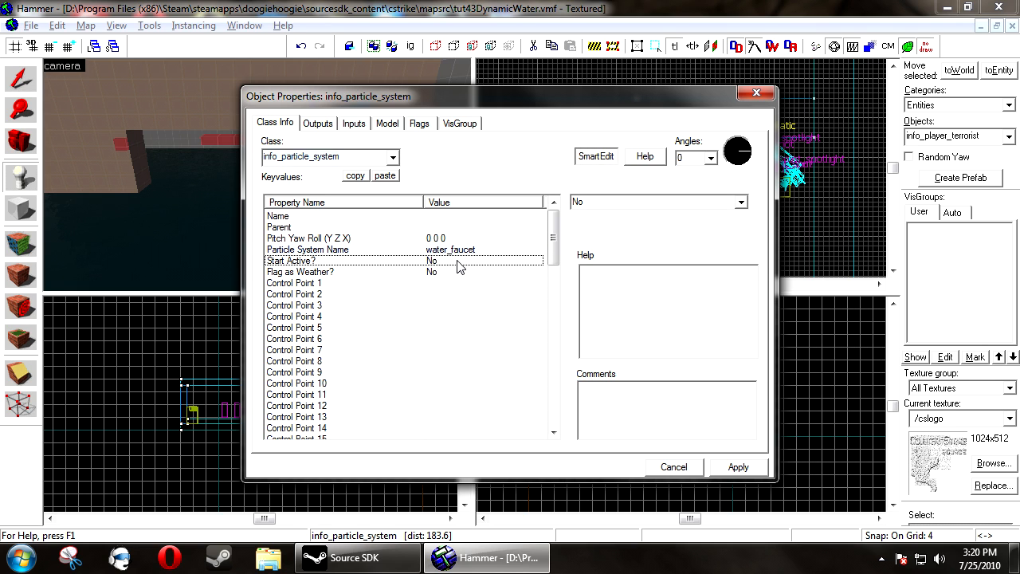
left_click(741, 202)
left_click(582, 226)
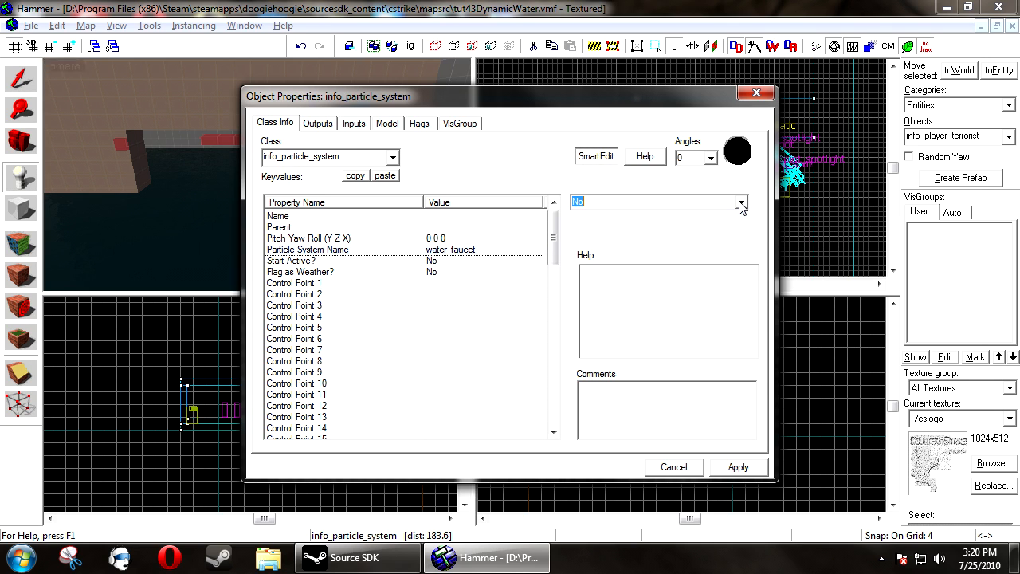
left_click(736, 468)
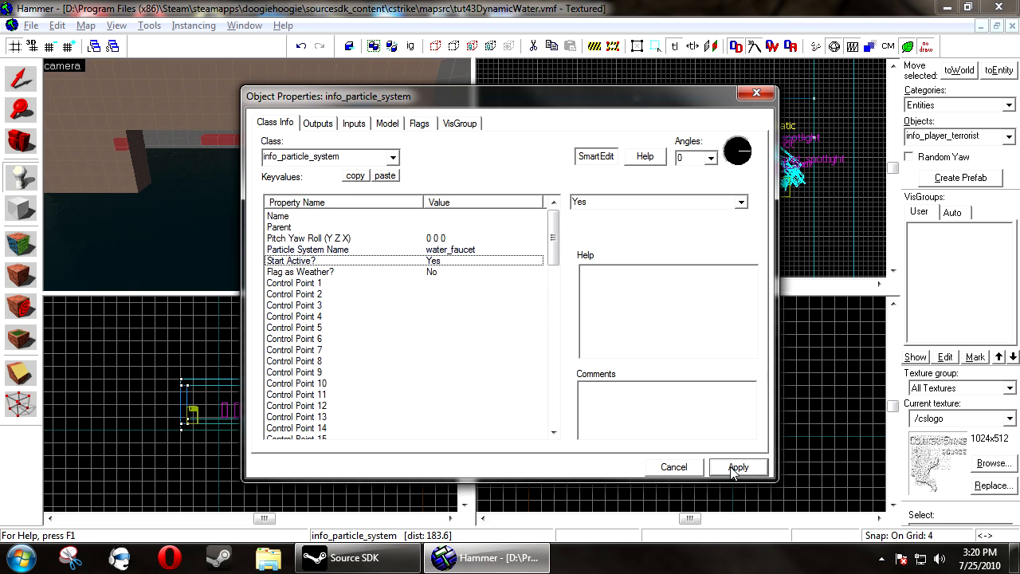
Step: Review the particle entity's flags, outputs and Control Point properties, and close its properties
left_click(419, 124)
left_click(318, 124)
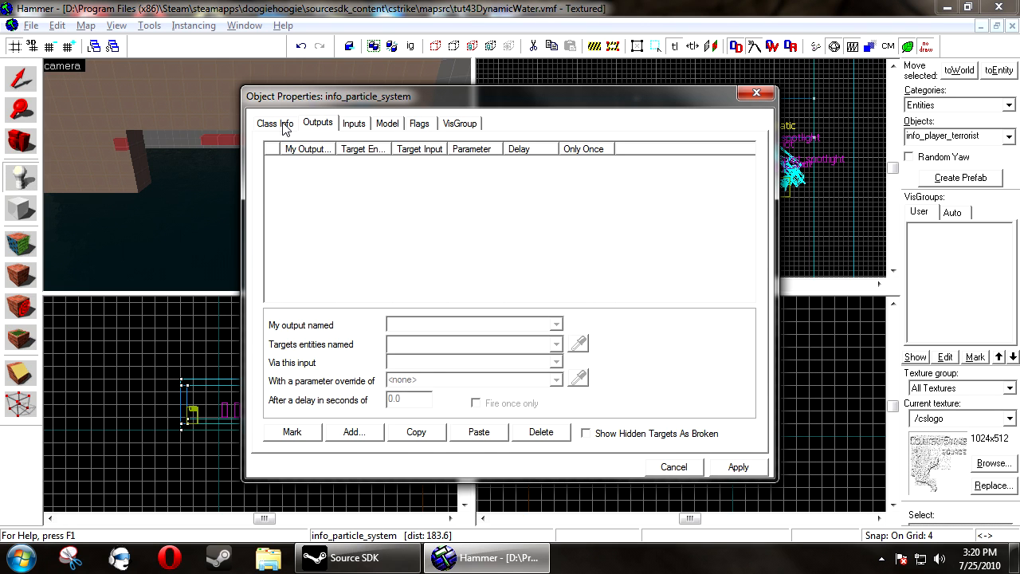
left_click(275, 123)
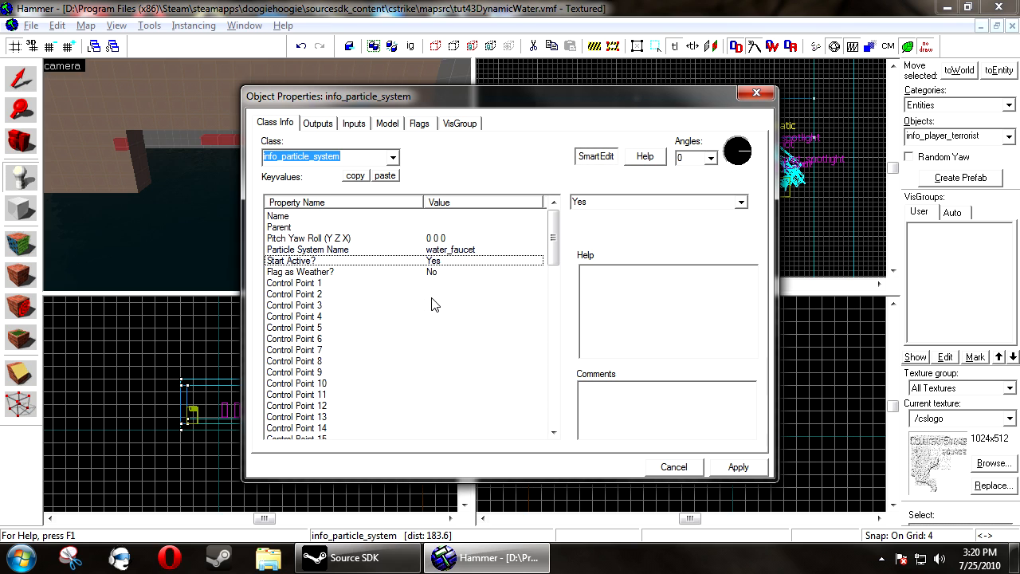
left_click(365, 285)
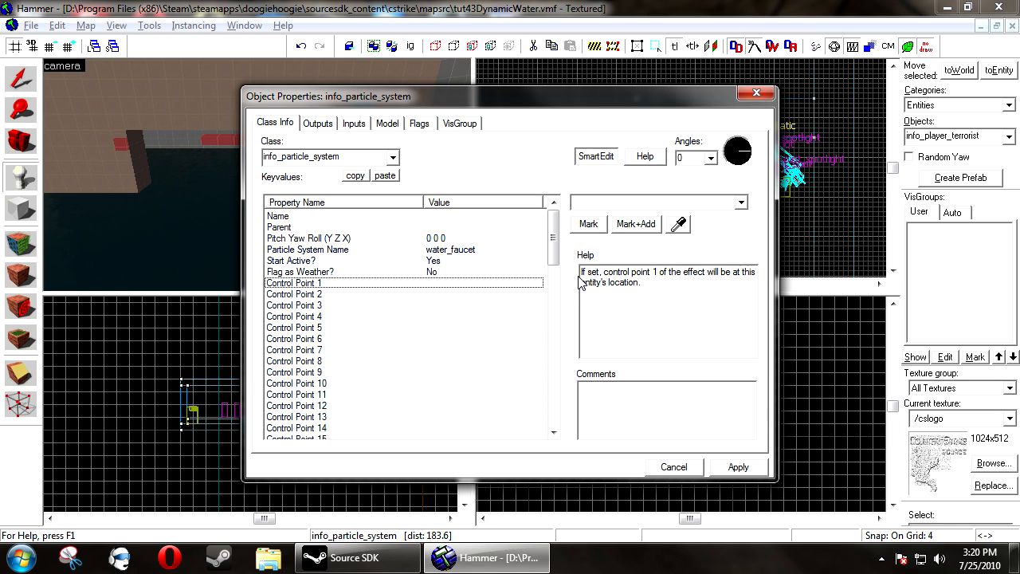
left_click_drag(553, 261, 556, 424)
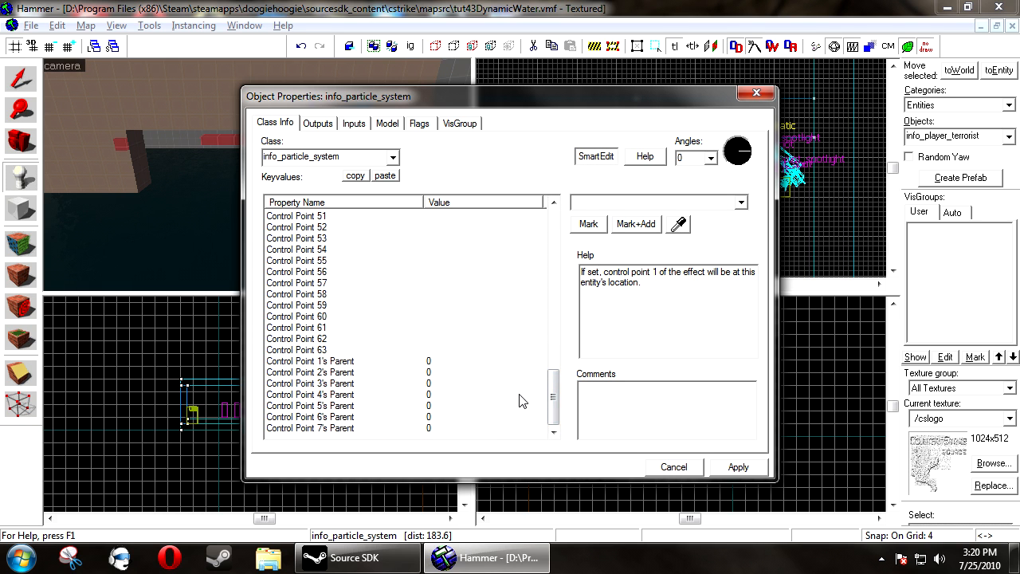
left_click(413, 339)
left_click(725, 472)
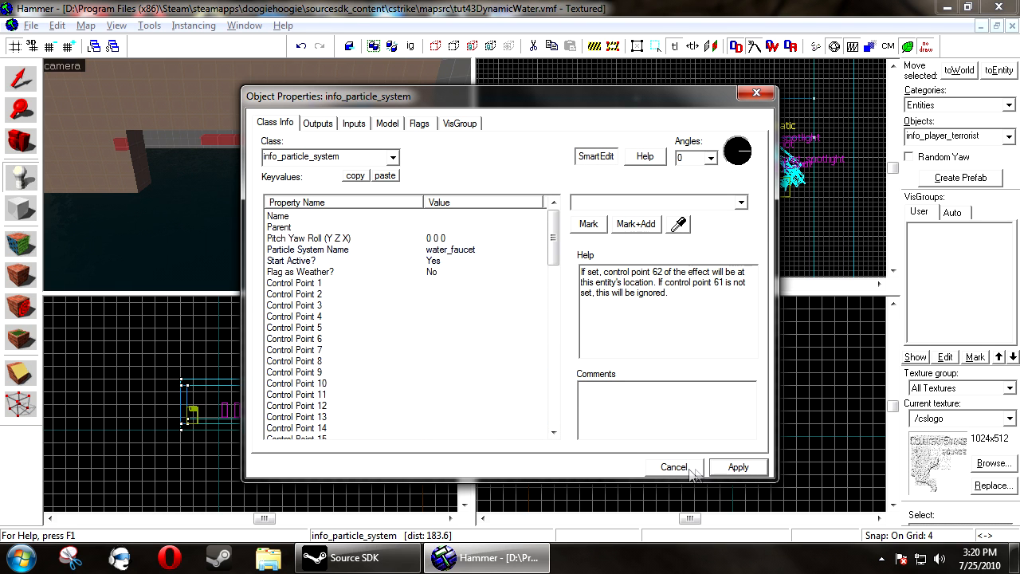
left_click(687, 471)
Step: Cut the info_particle_system entity and paste it above the upper blue beam
left_click(20, 78)
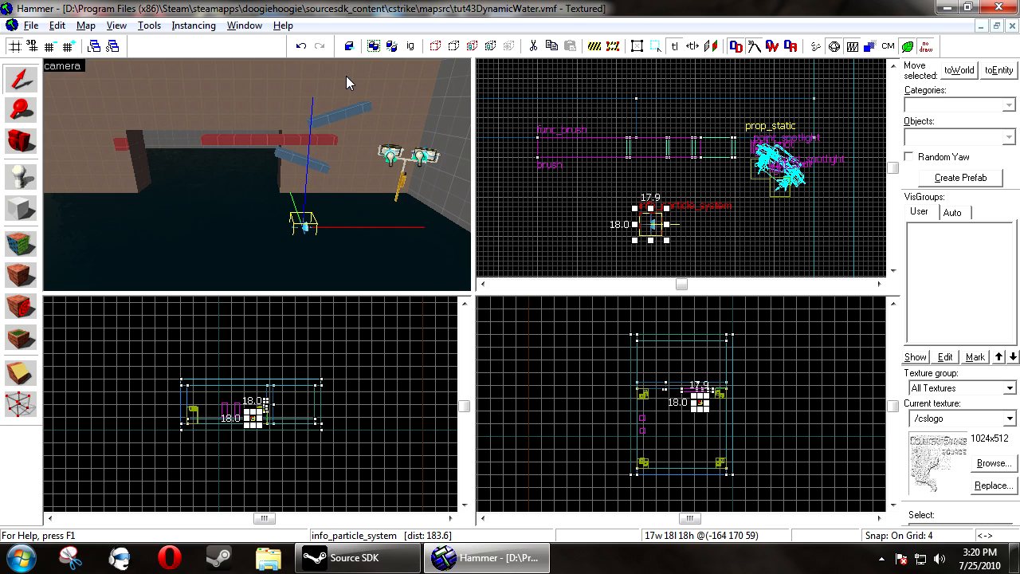
key("ctrl+x")
key("ctrl+v")
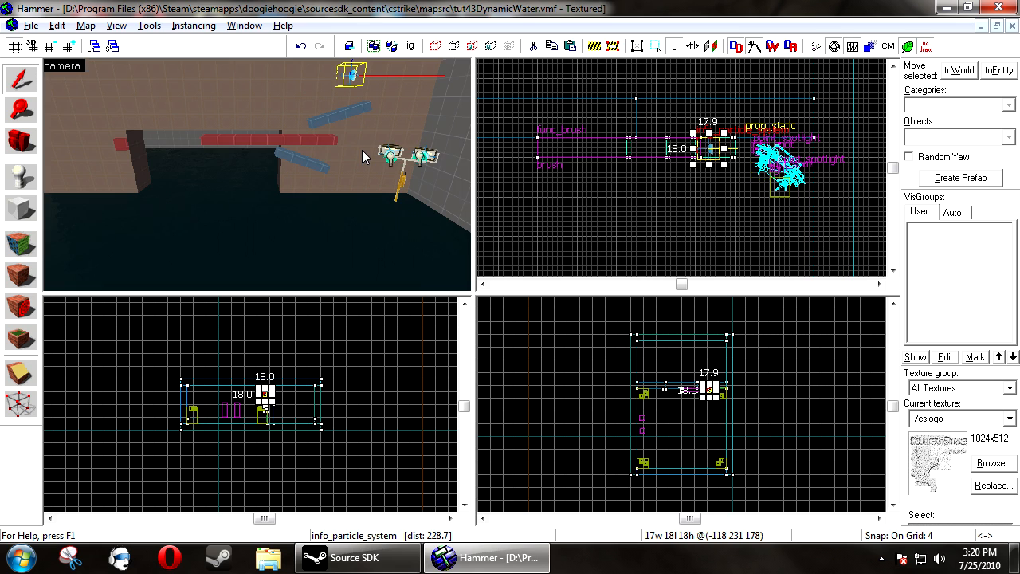
Step: Rotate the particle entity about the X axis with the Transformation command
key("z")
key("w")
key("w")
key("a")
key("s")
key("z")
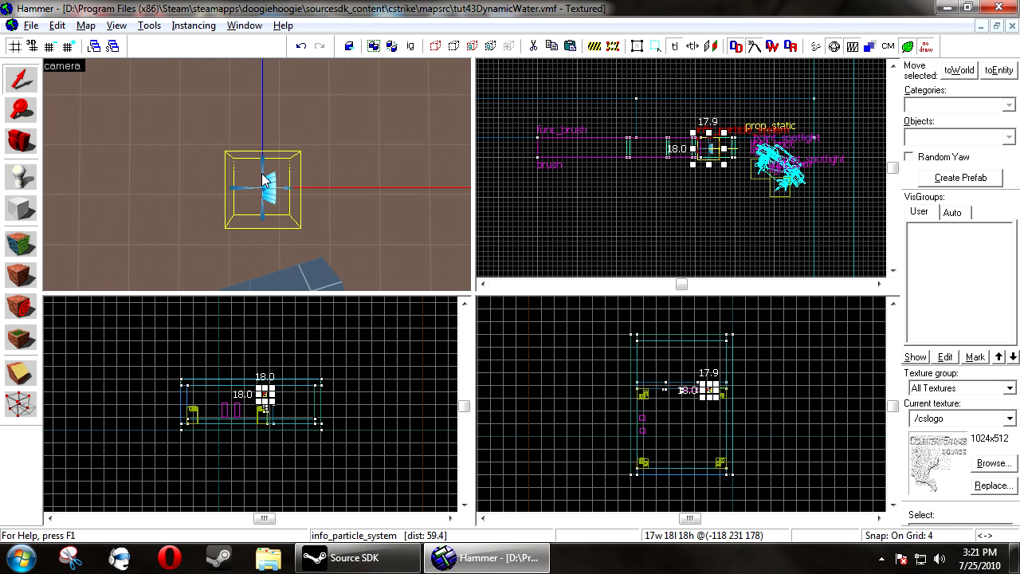
scroll(273, 199, "down", 1)
scroll(263, 174, "up", 3)
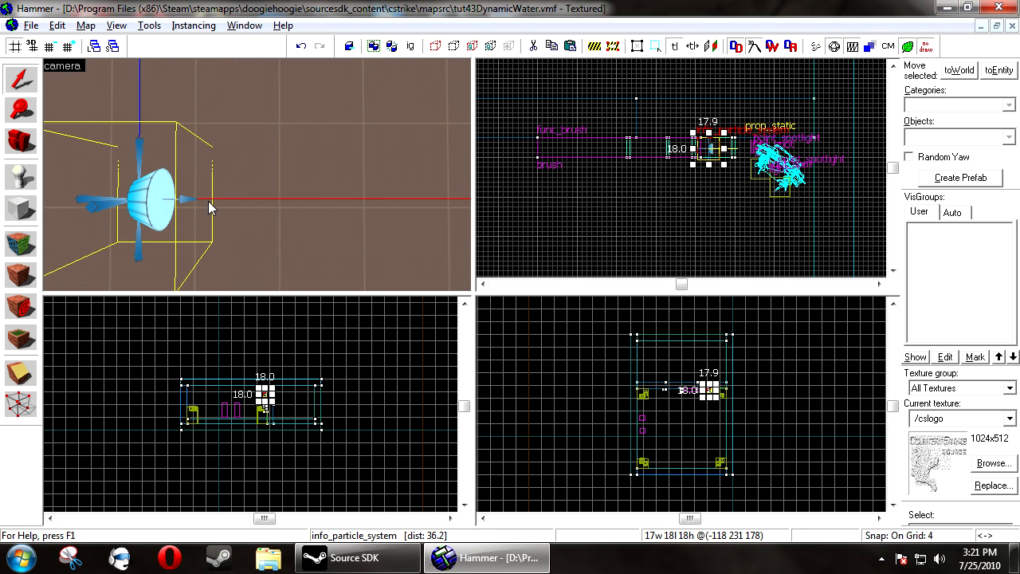
key("ctrl+m")
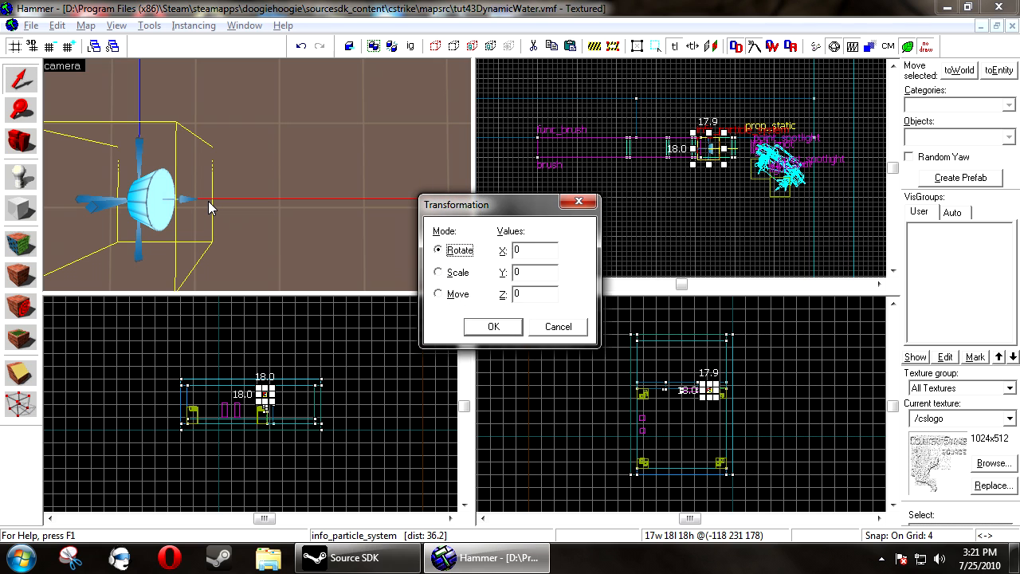
key("Tab")
key("Tab")
key("Return")
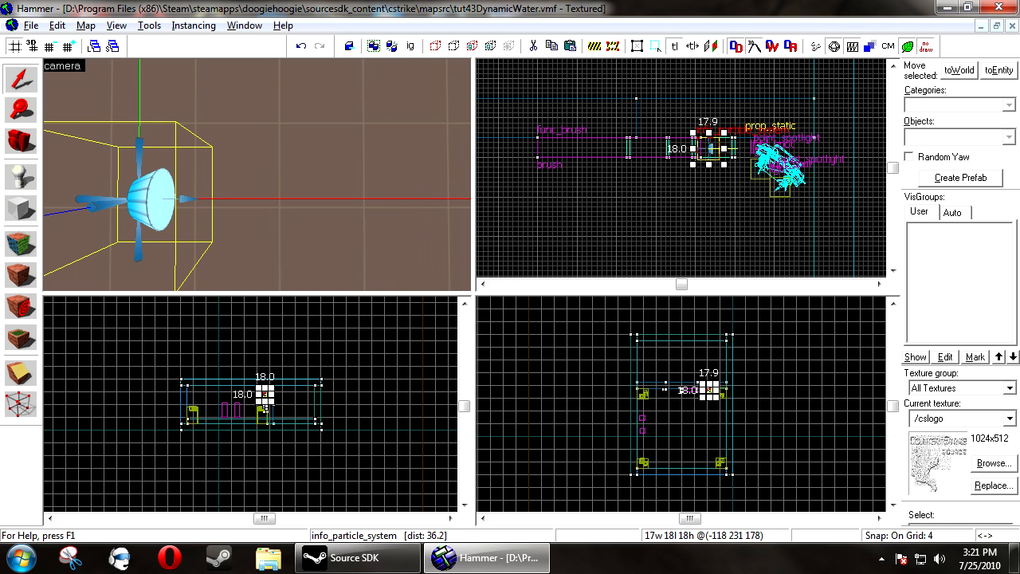
Step: Rotate the particle entity about the Y axis by 90 and again by 180 degrees, so its cone points downward
key("ctrl+m")
key("Return")
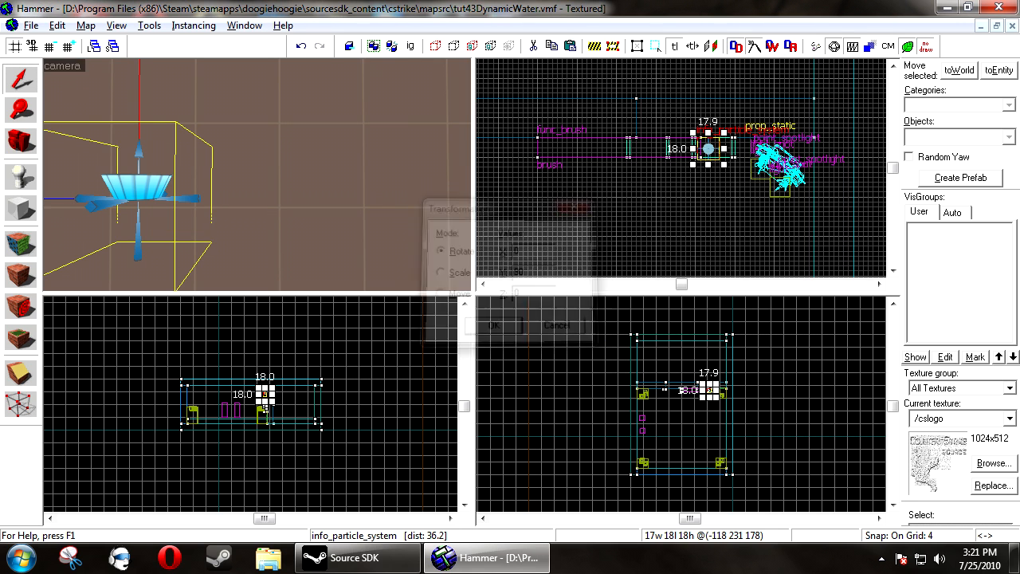
key("ctrl+m")
key("Return")
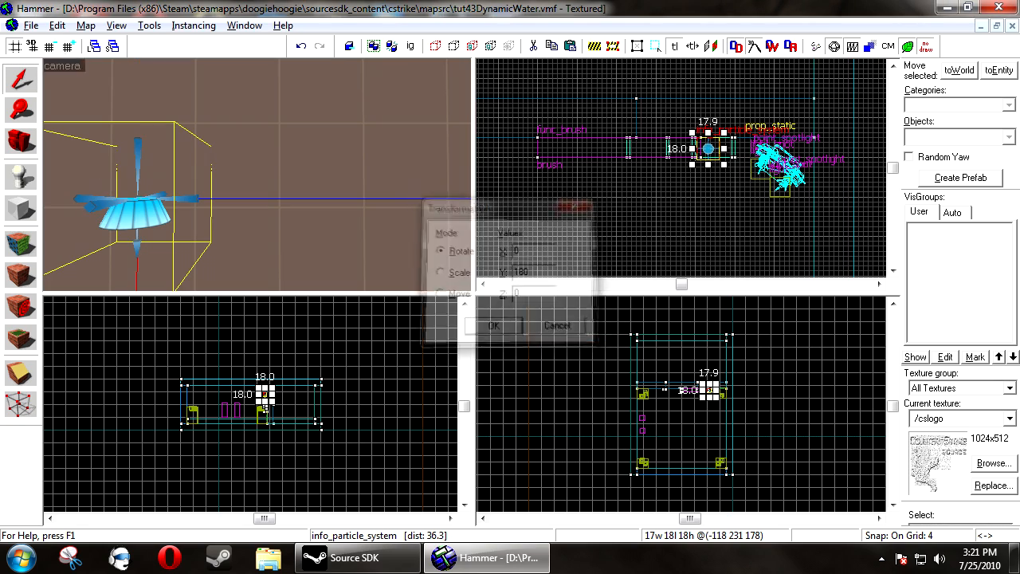
Step: Move the particle entity along the wall in the top view to sit over the upper blue beam, and deselect it
scroll(652, 350, "up", 15)
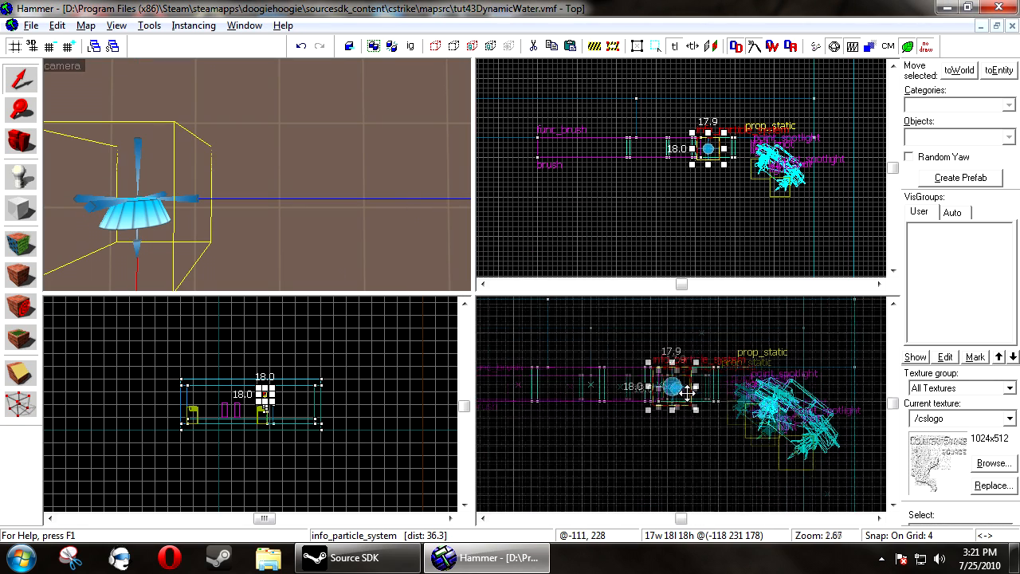
left_click_drag(654, 383, 729, 382)
left_click_drag(220, 191, 219, 191)
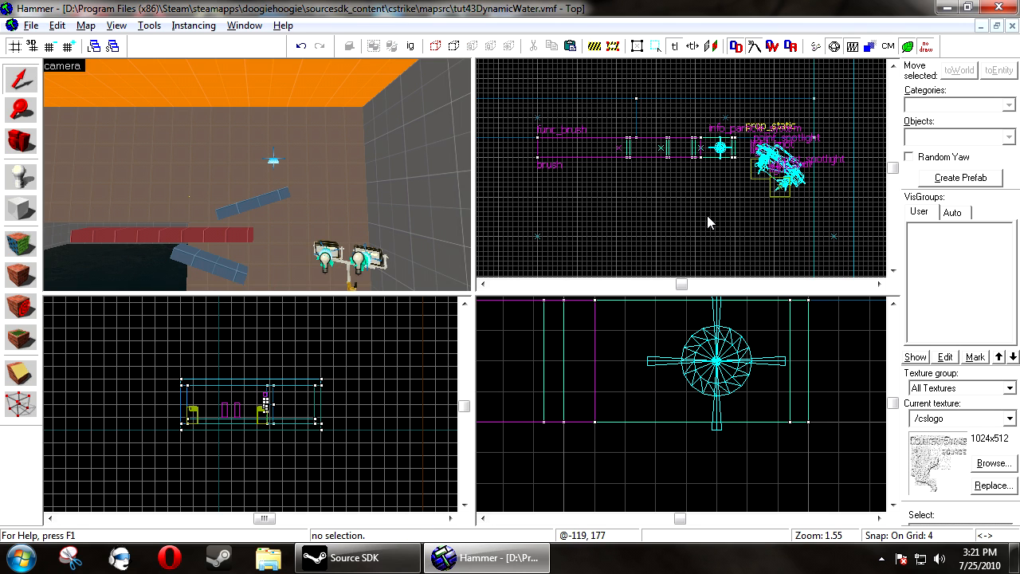
left_click_drag(272, 182, 272, 181)
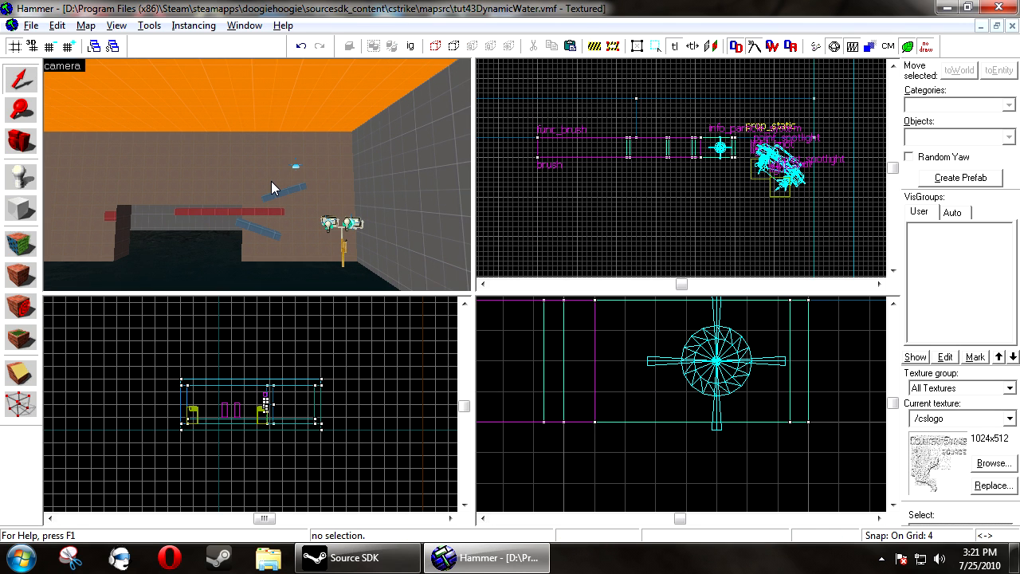
left_click_drag(272, 181, 271, 181)
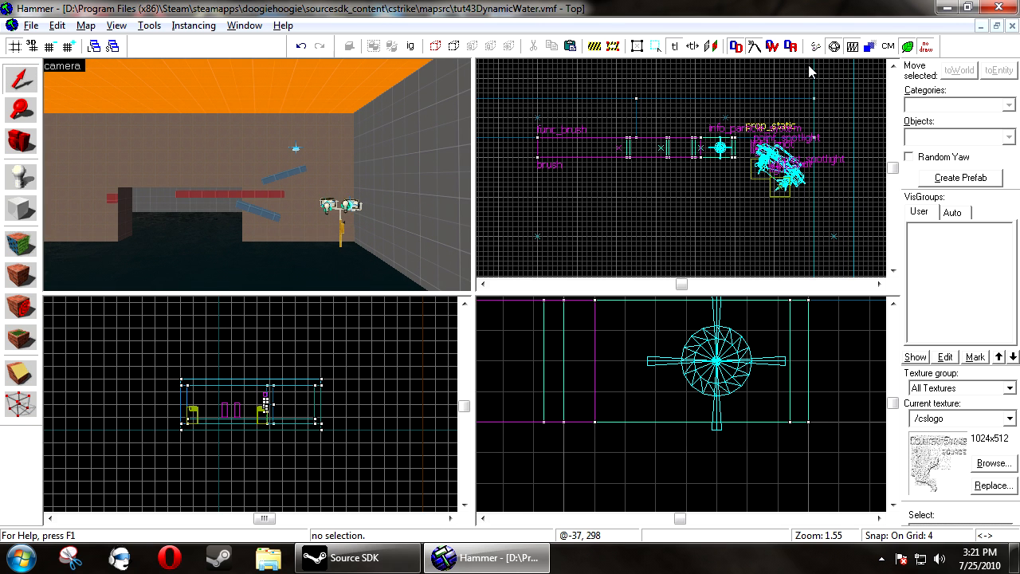
Step: Run the map from Hammer to compile it and launch Counter-Strike: Source
left_click(815, 46)
left_click(334, 382)
left_click(517, 416)
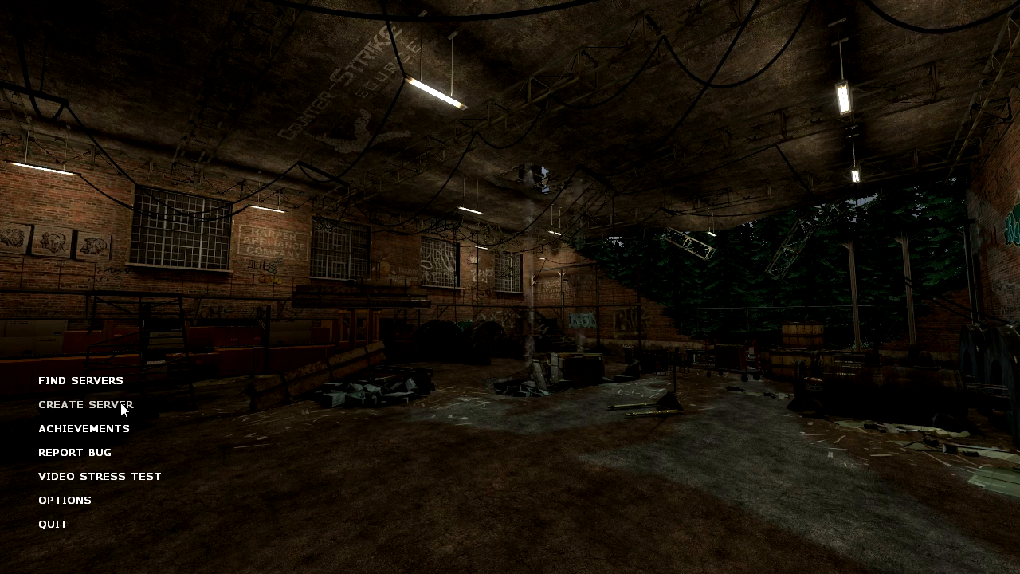
Step: Create a local server with the map tut43DynamicWater, without CPU players
left_click(123, 407)
left_click(531, 170)
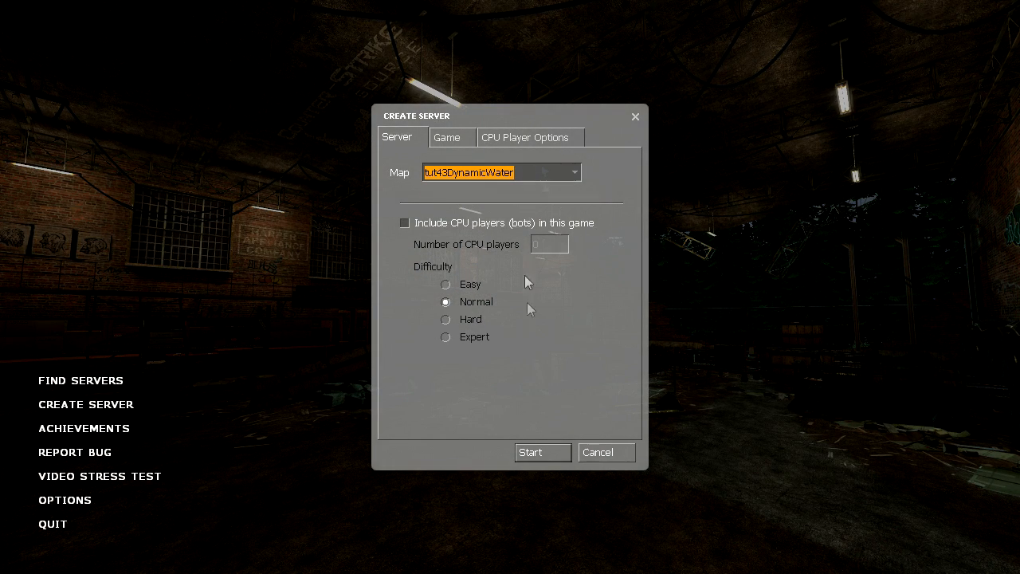
left_click(545, 454)
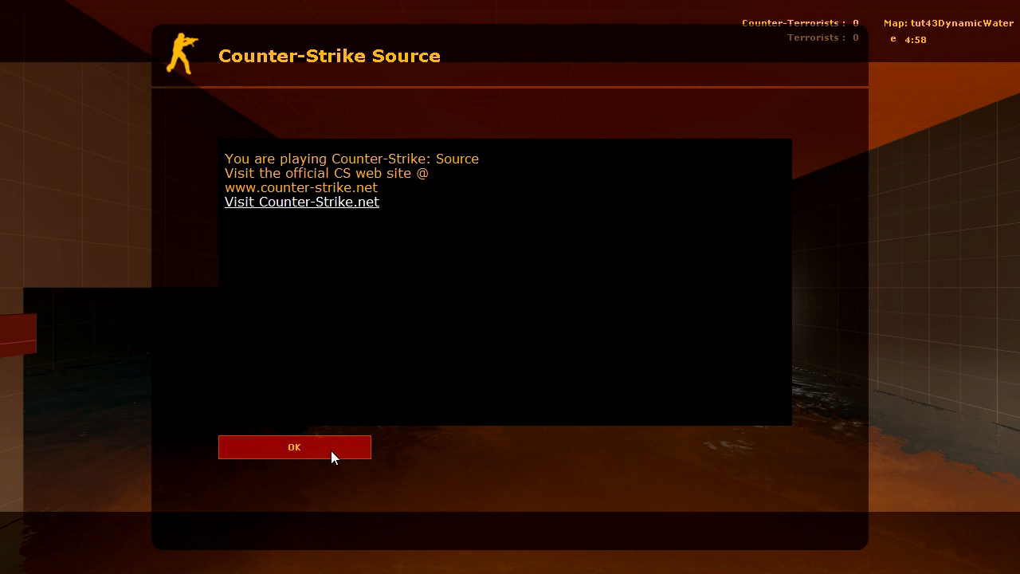
Step: Dismiss the welcome message, join the Terrorist team with the first player model, and take out the knife
left_click(331, 450)
key("1")
key("1")
key("3")
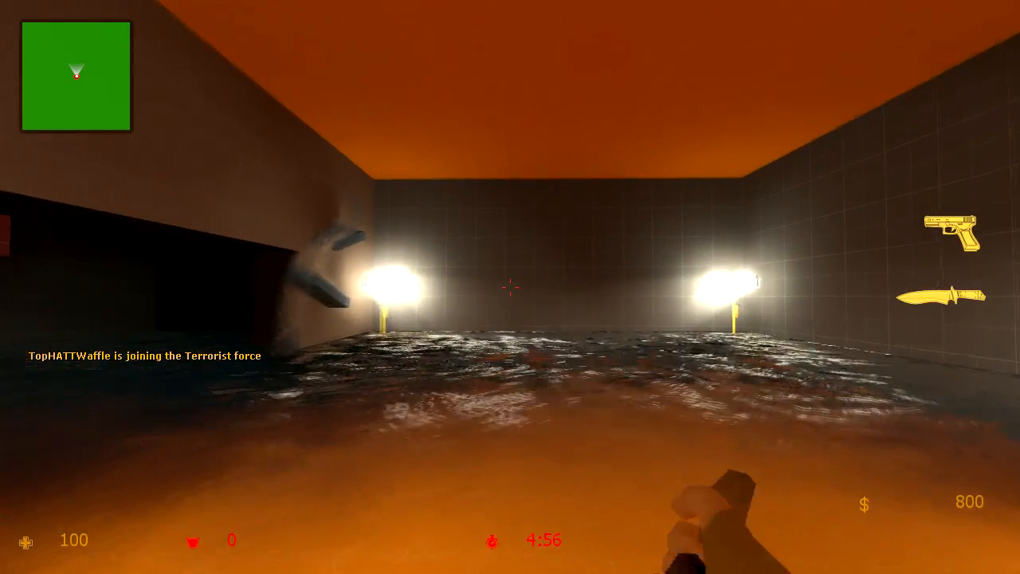
Step: Examine the falling water effect around the blue beams in the game from several positions
key("w")
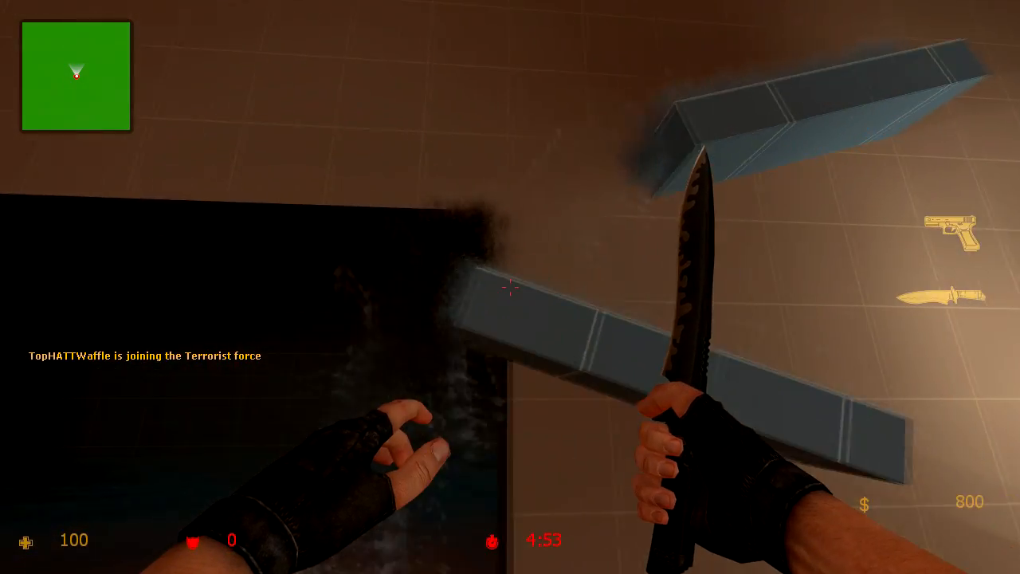
left_click(510, 286)
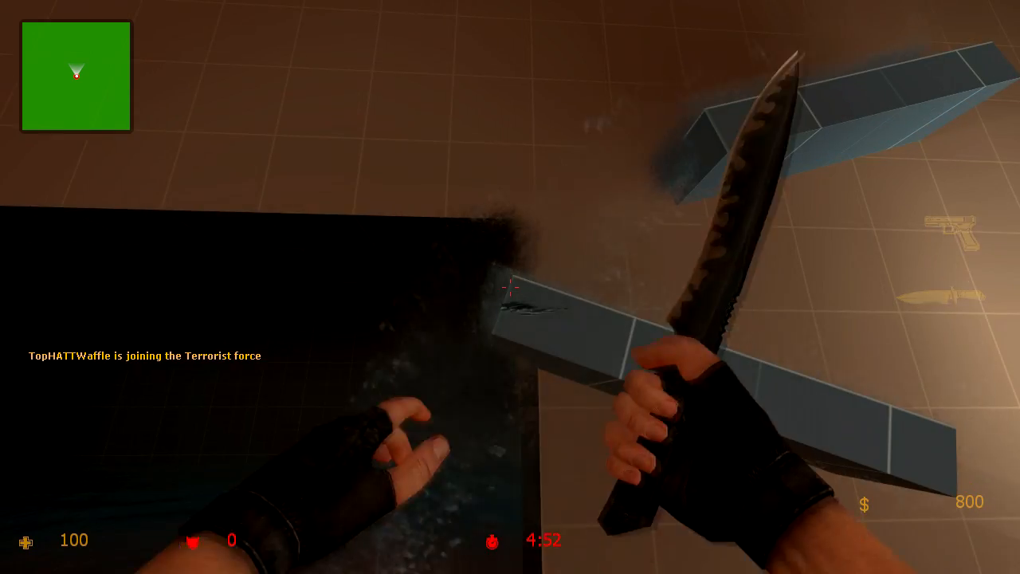
left_click(510, 287)
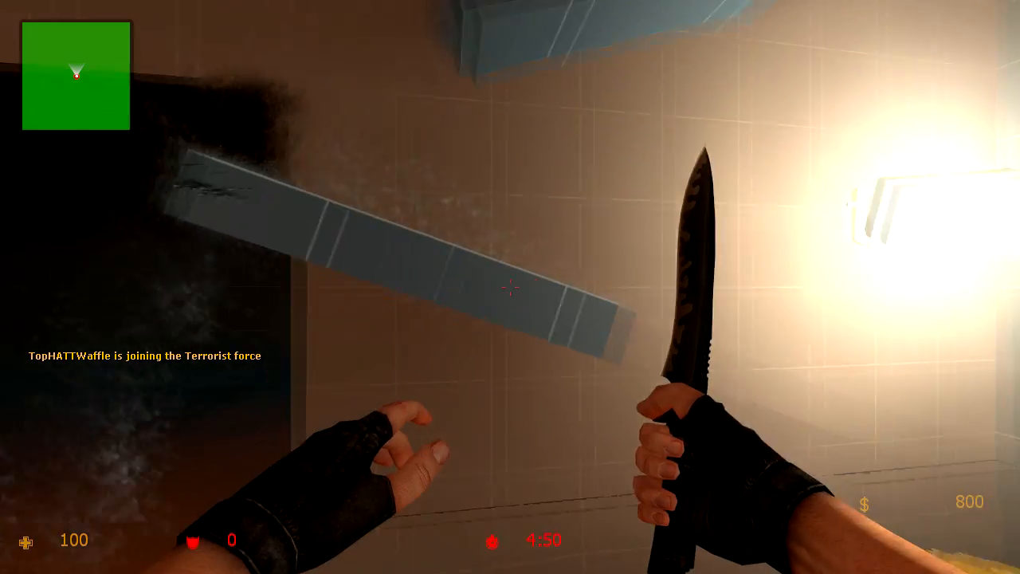
key("s")
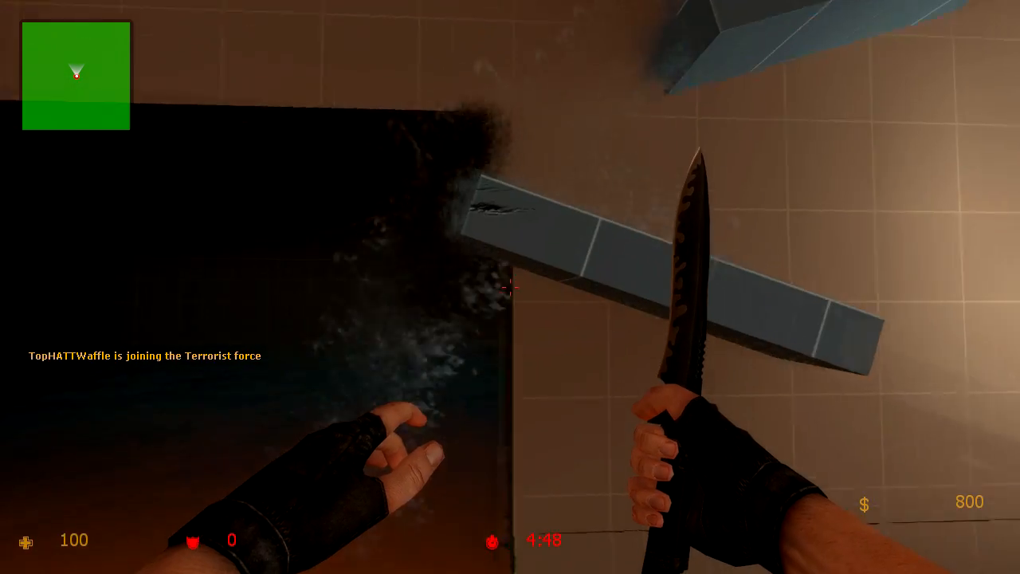
key("w")
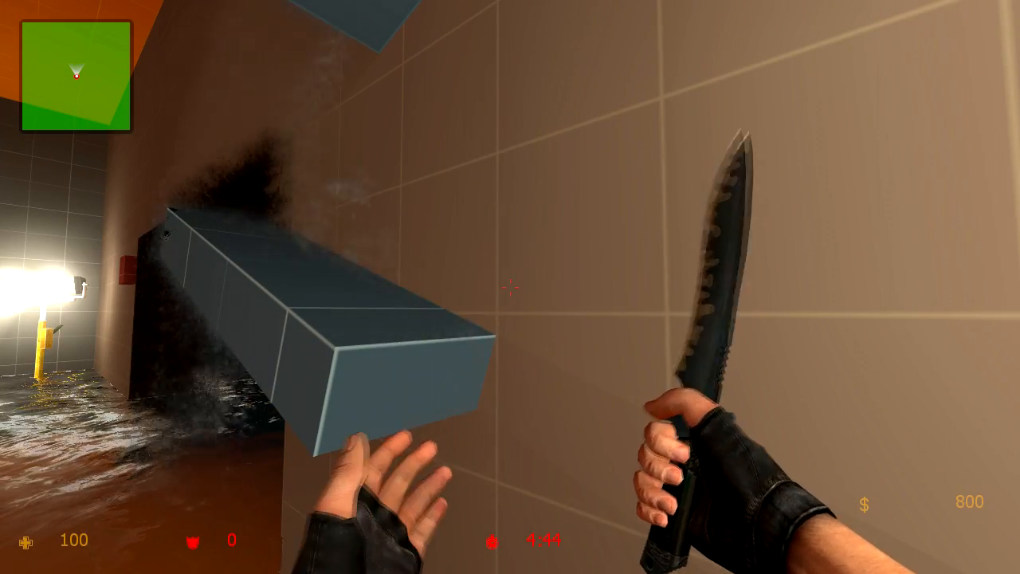
left_click(510, 287)
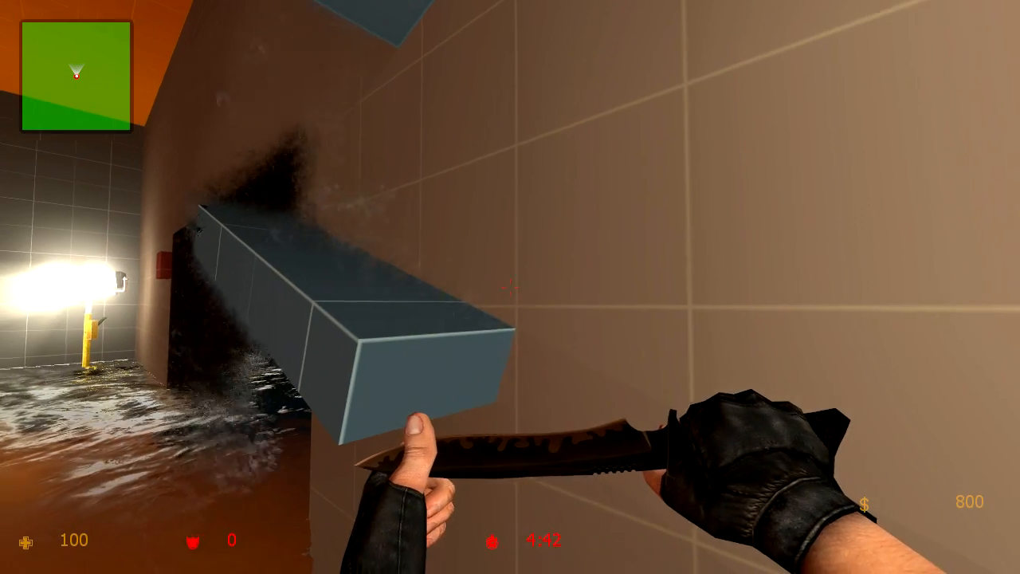
Step: Inspect the water running off the two blue beams up close, from the flooded floor and from around the dark opening
key("s")
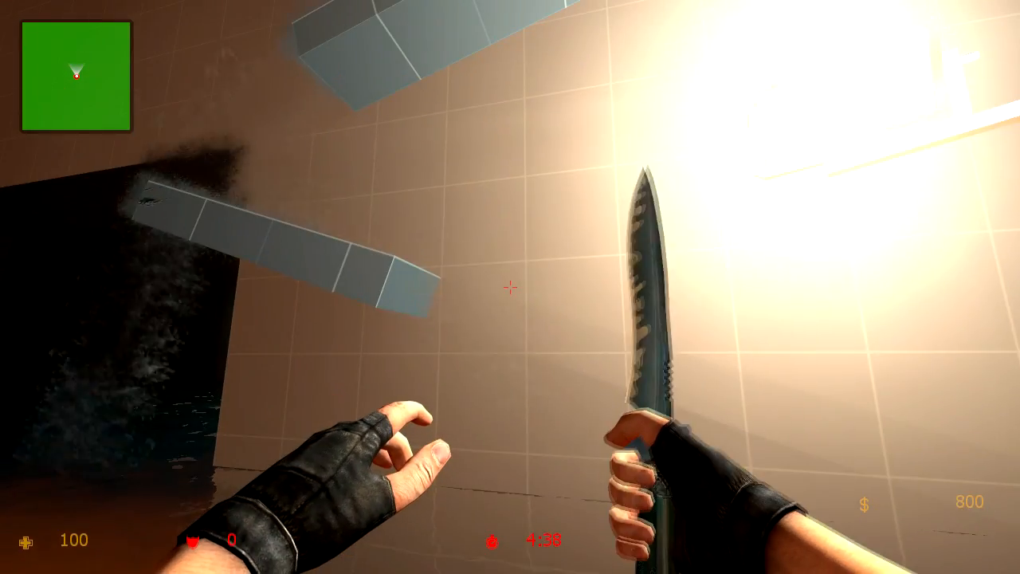
key("w")
key("s")
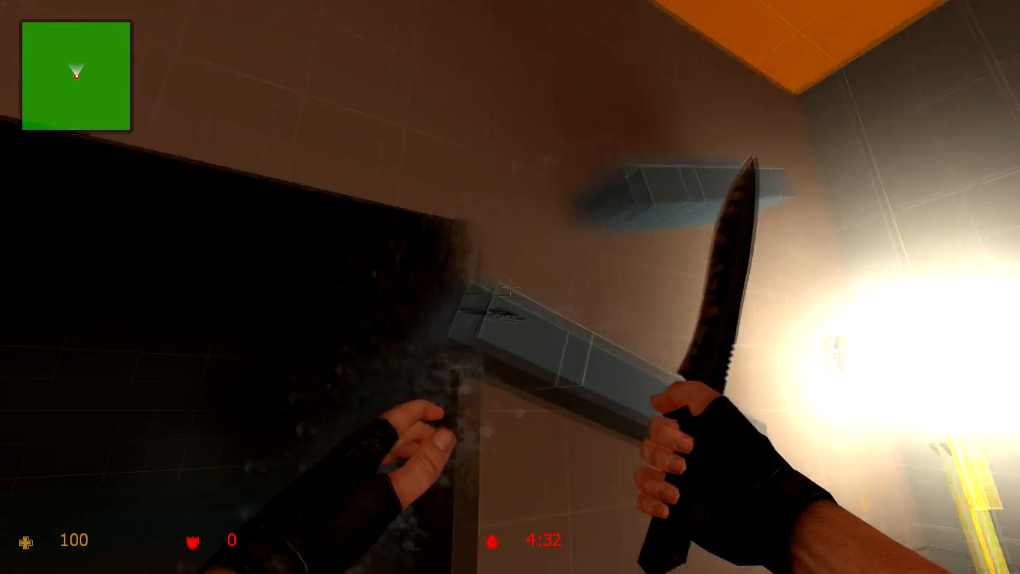
key("w")
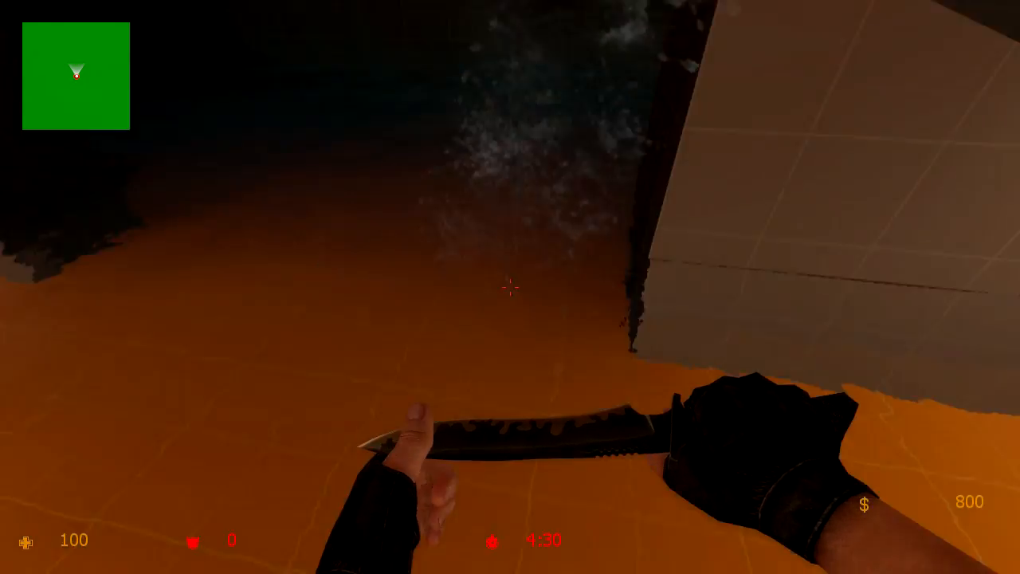
key("w")
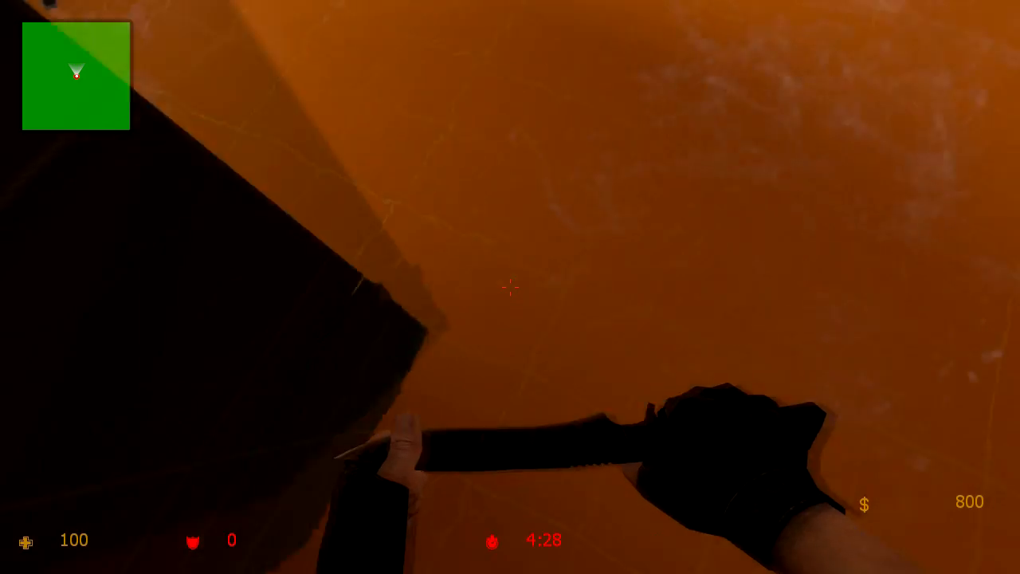
key("w")
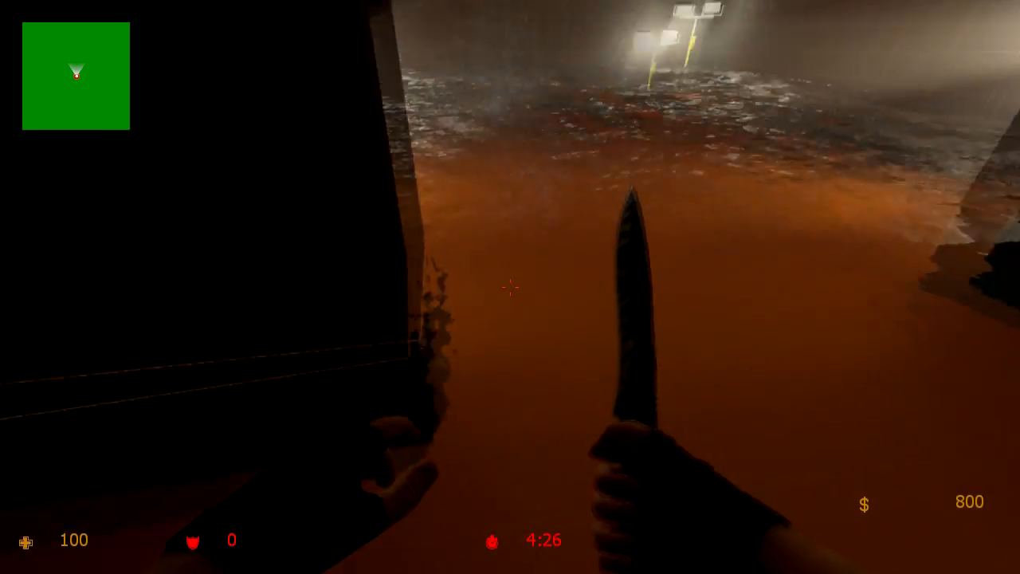
key("w")
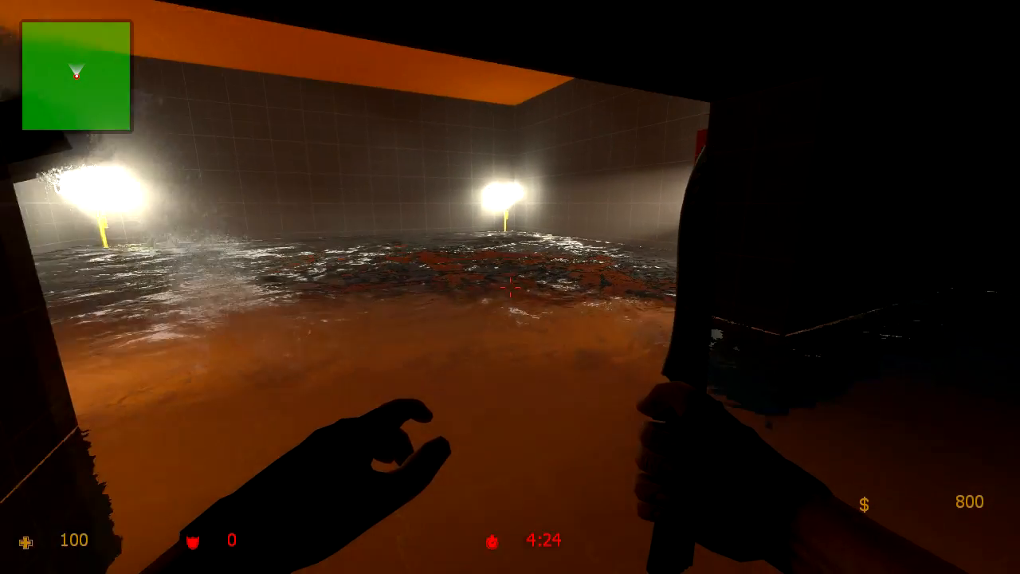
key("w")
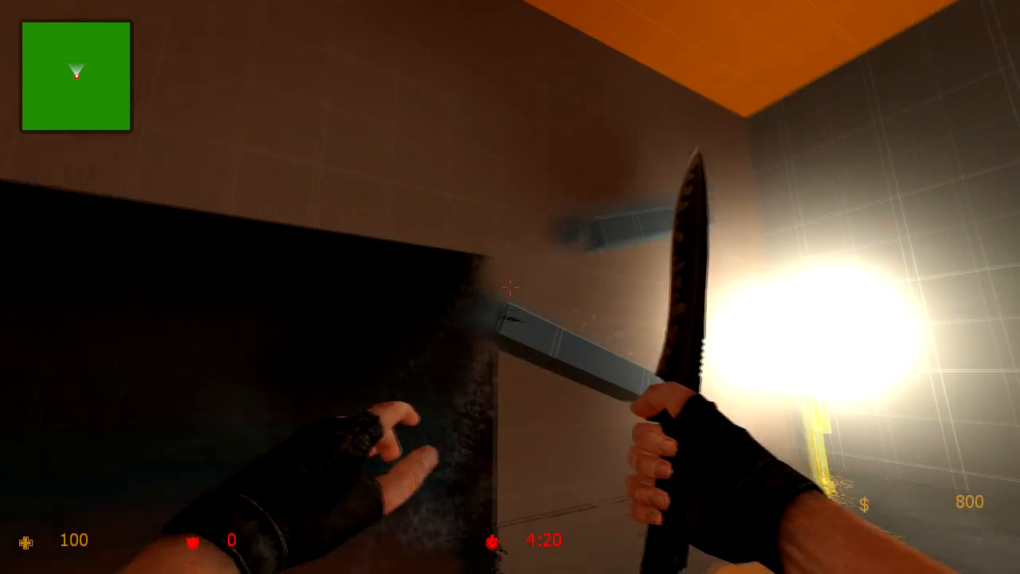
key("s")
key("w")
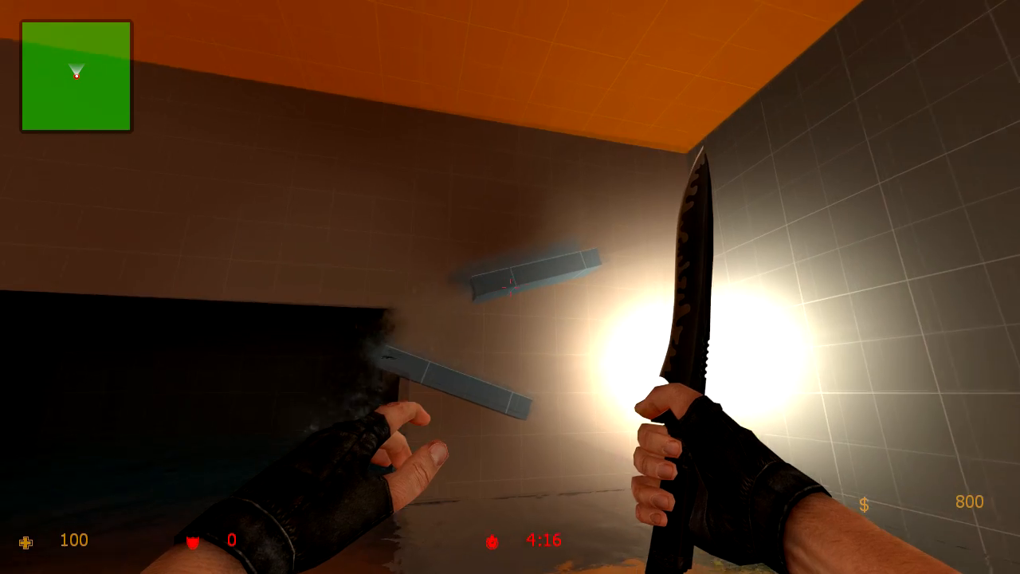
key("w")
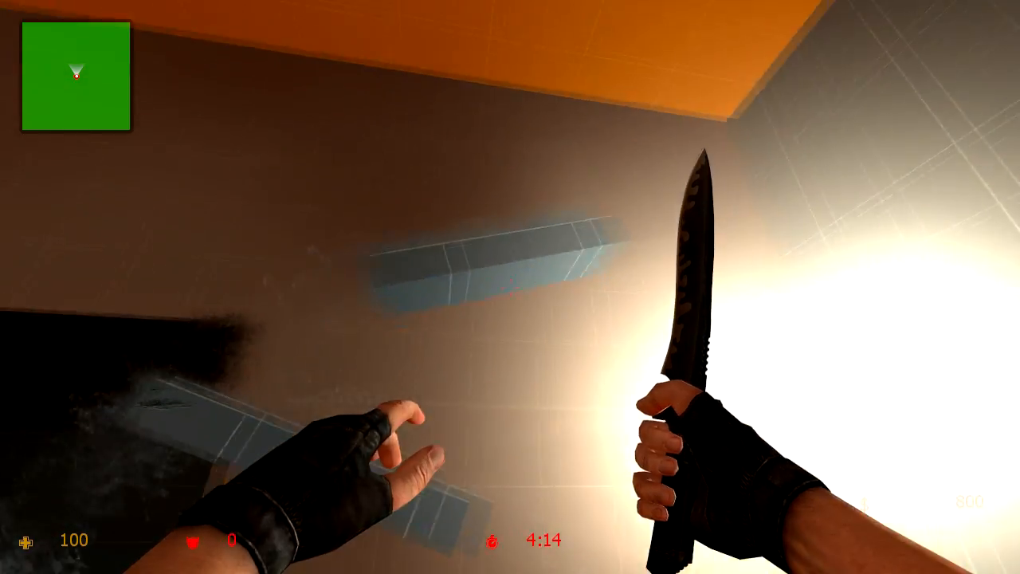
Step: Test the red wall block beside the dark opening by extending and retracting the red beam, comparing how the falling water flows
key("w")
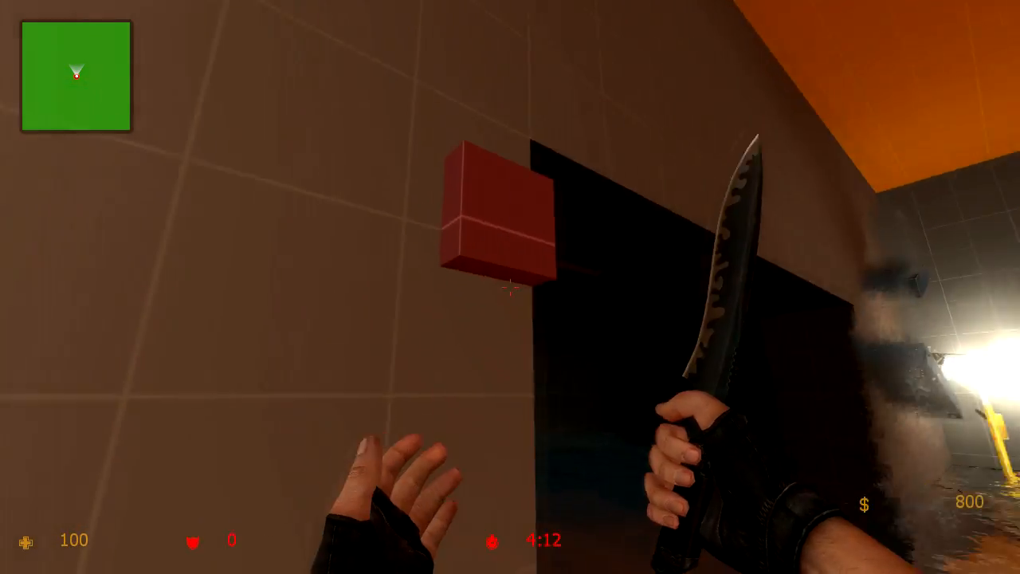
key("w")
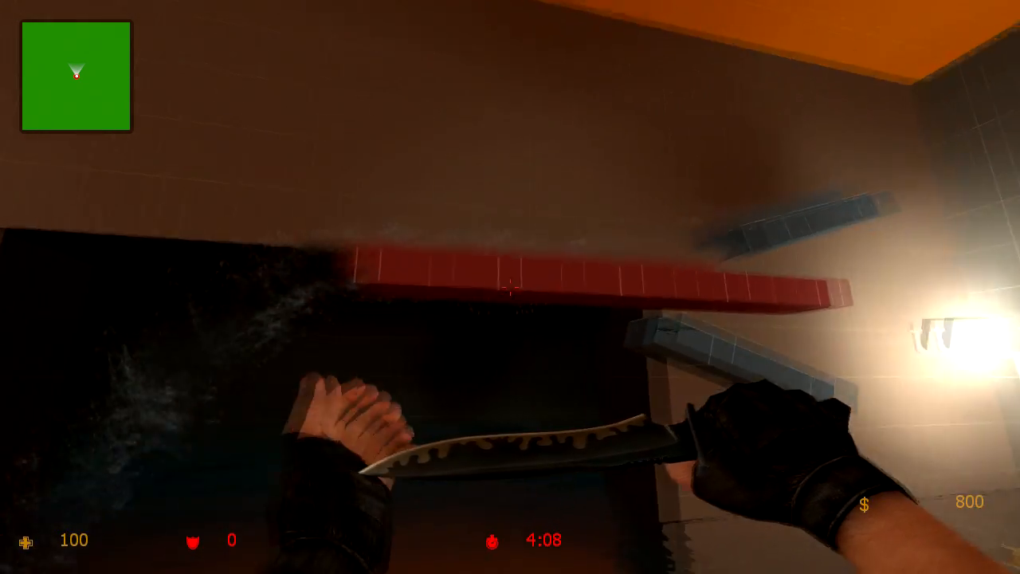
key("a")
key("a")
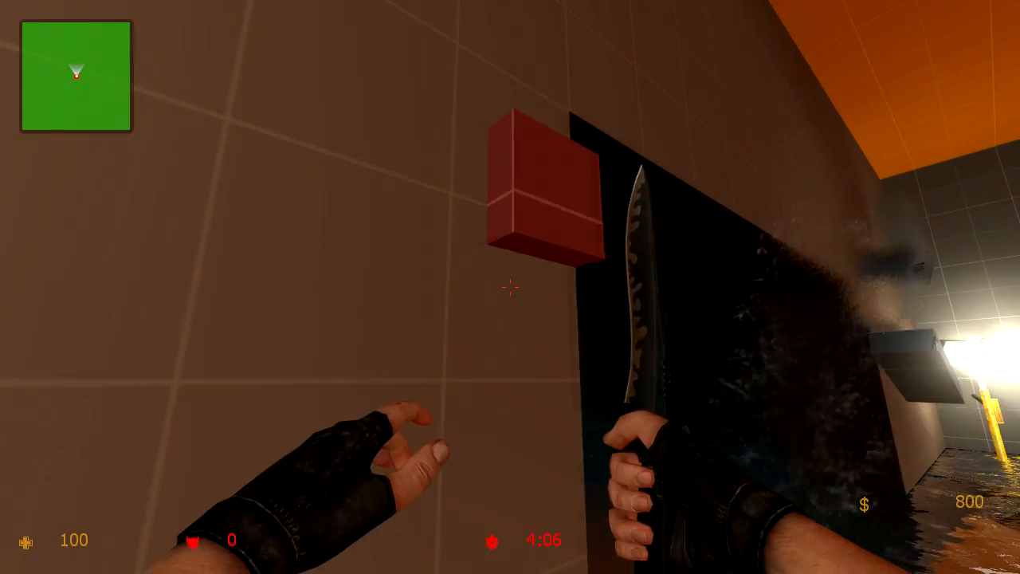
key("d")
key("a")
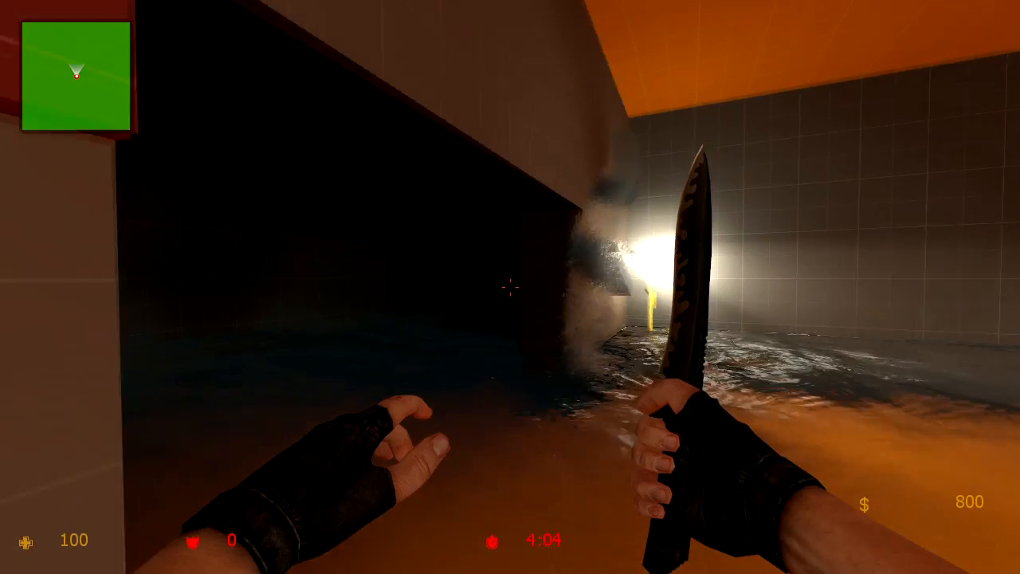
key("d")
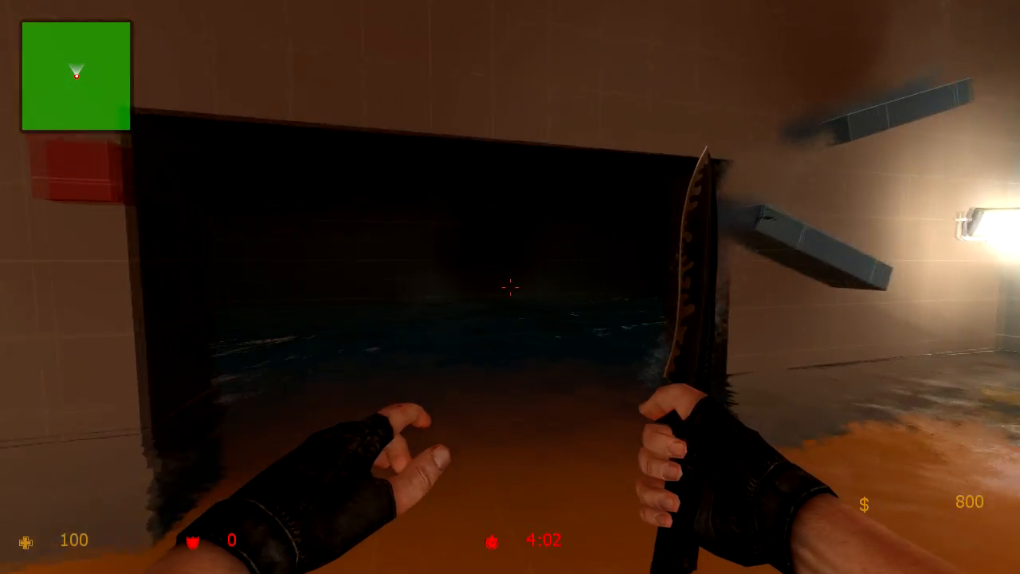
Step: Extend the red beam again from the red wall block and watch how the falling water reacts to it
key("s")
key("a")
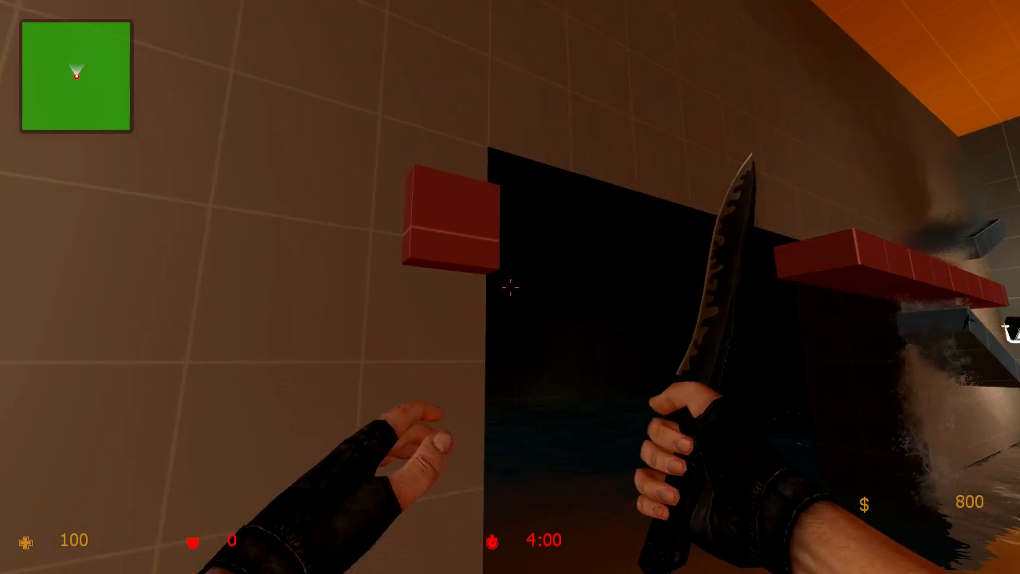
key("d")
key("a")
left_click(510, 287)
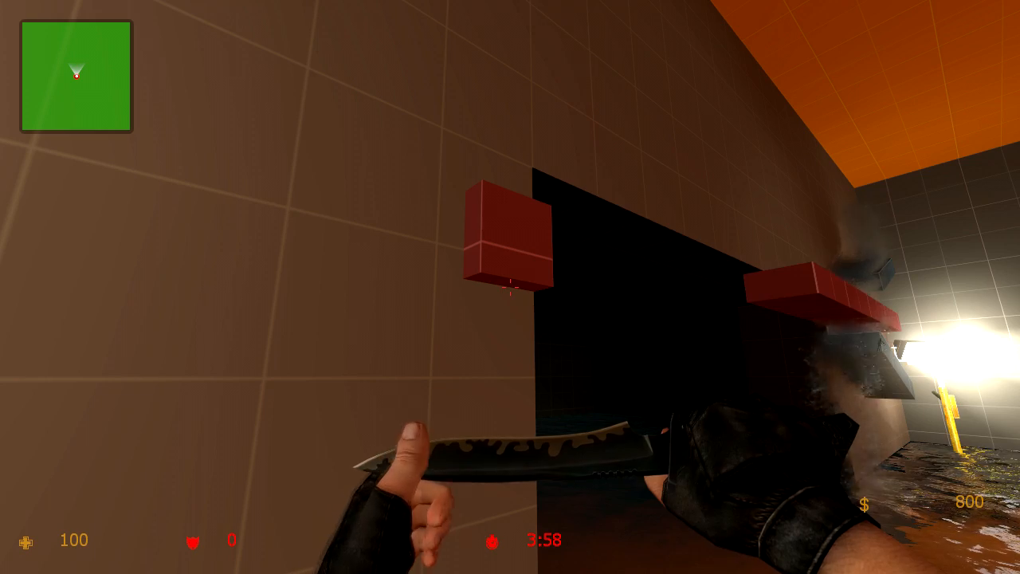
key("d")
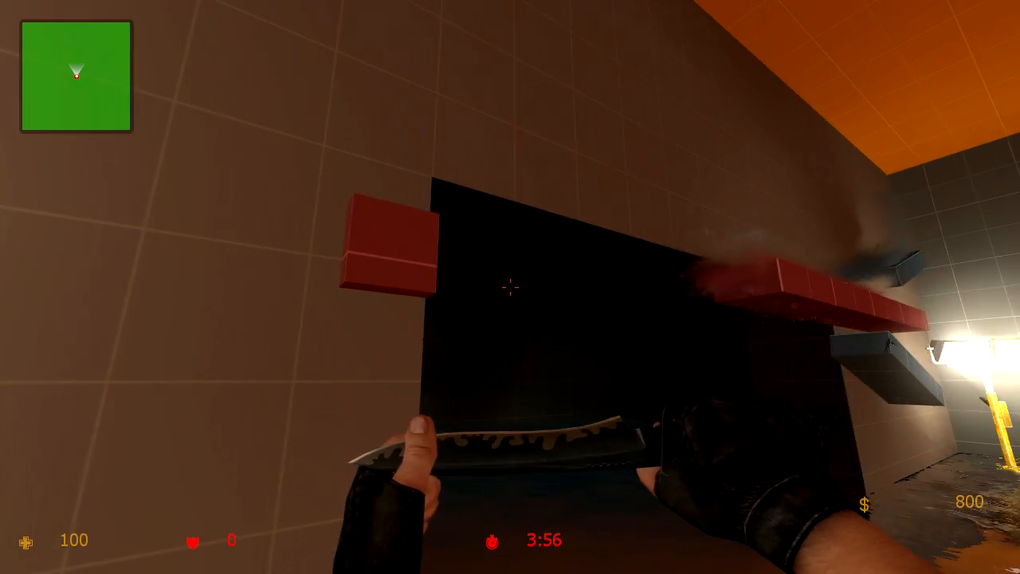
Step: Check the water flow over the blue beams with the red beam retracted, from close up and from farther back
key("w")
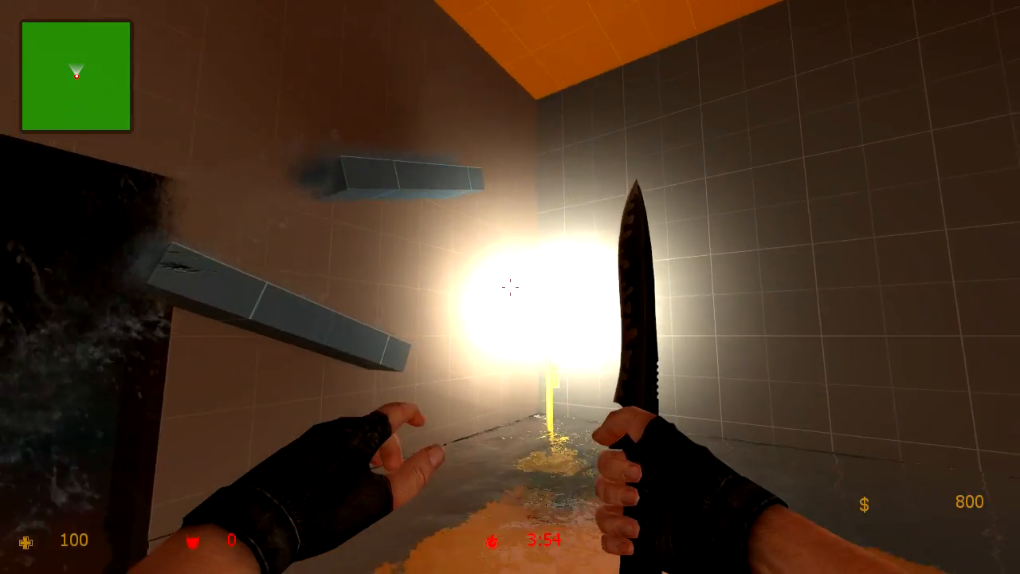
key("d")
key("s")
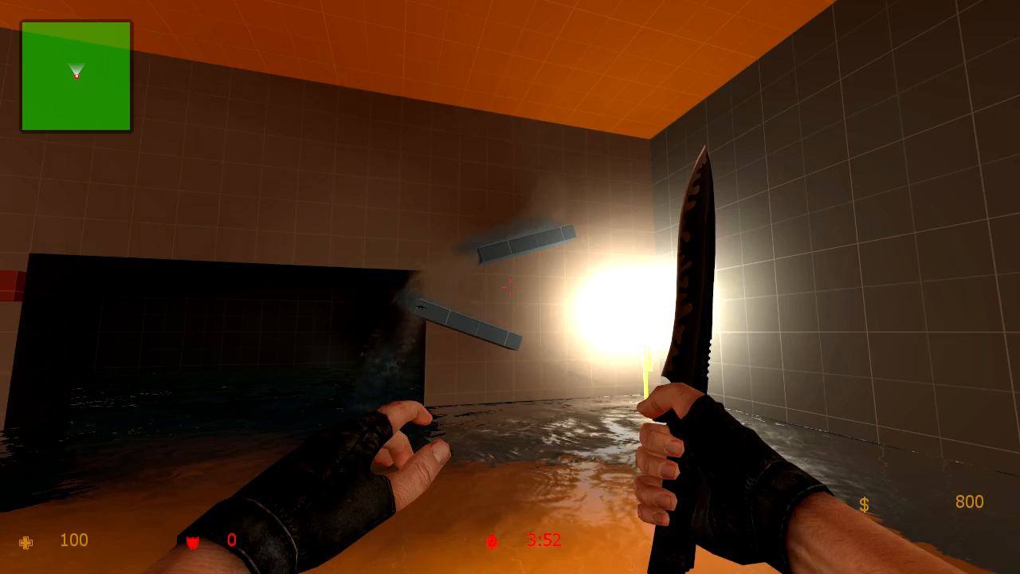
key("w")
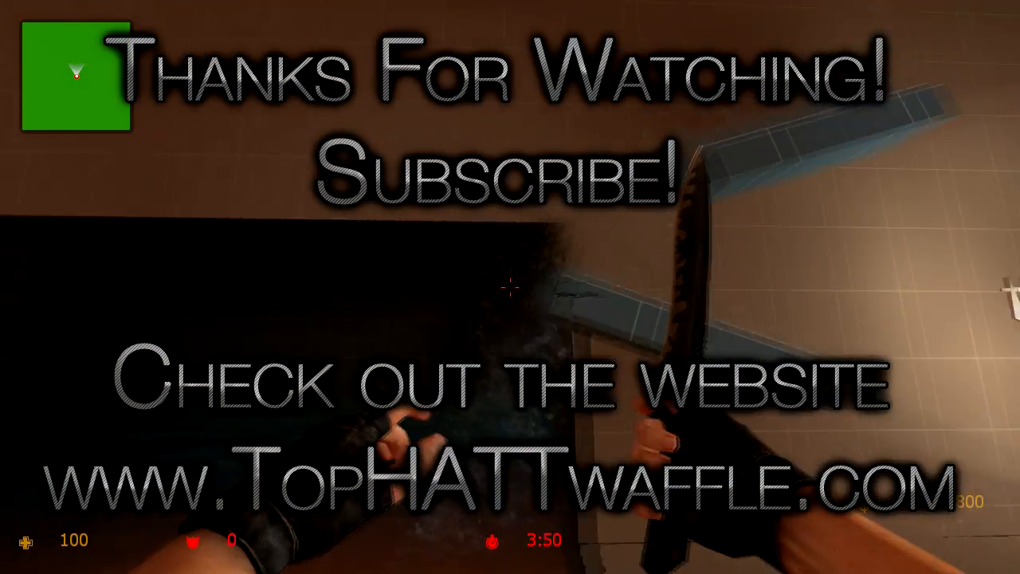